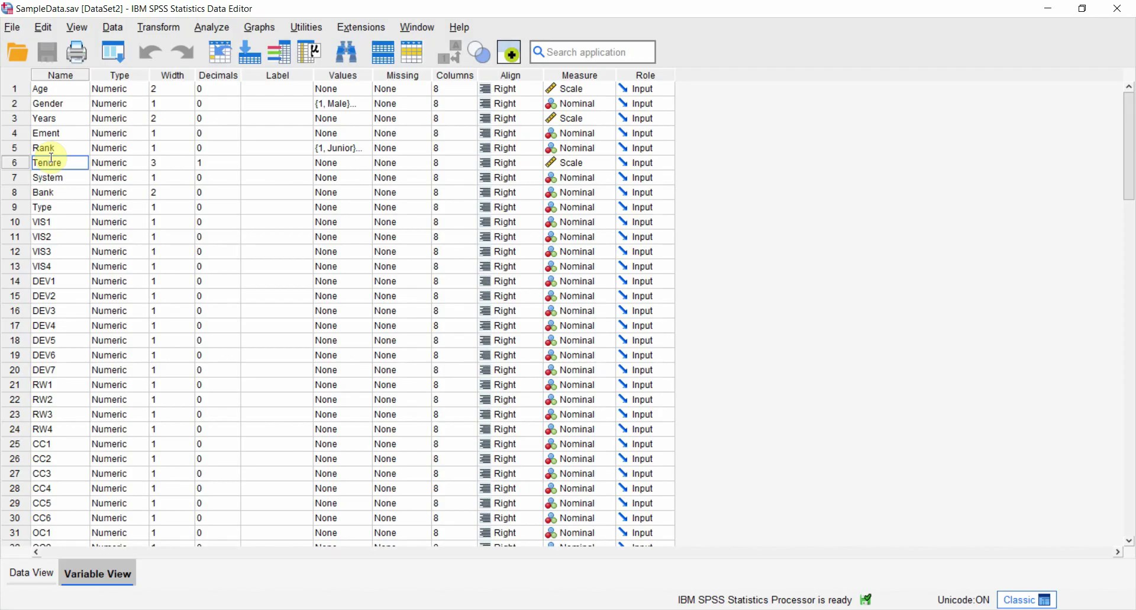
Step: Examine the value labels defined for the Gender variable and close them without changes
{"action": "left_click", "coordinate": [50, 158]}
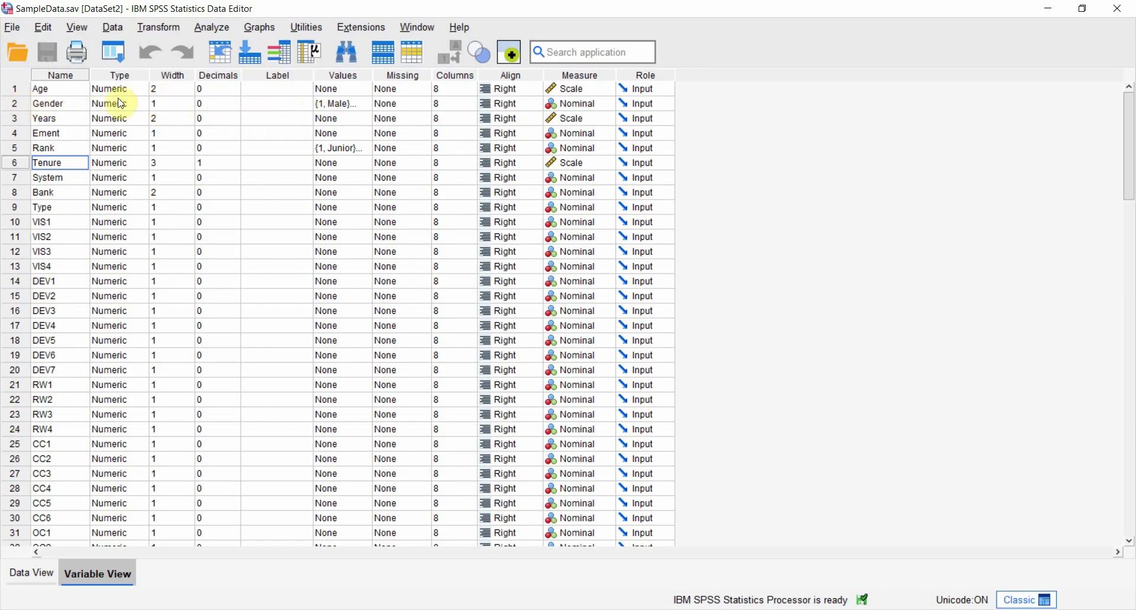
{"action": "left_click", "coordinate": [16, 104]}
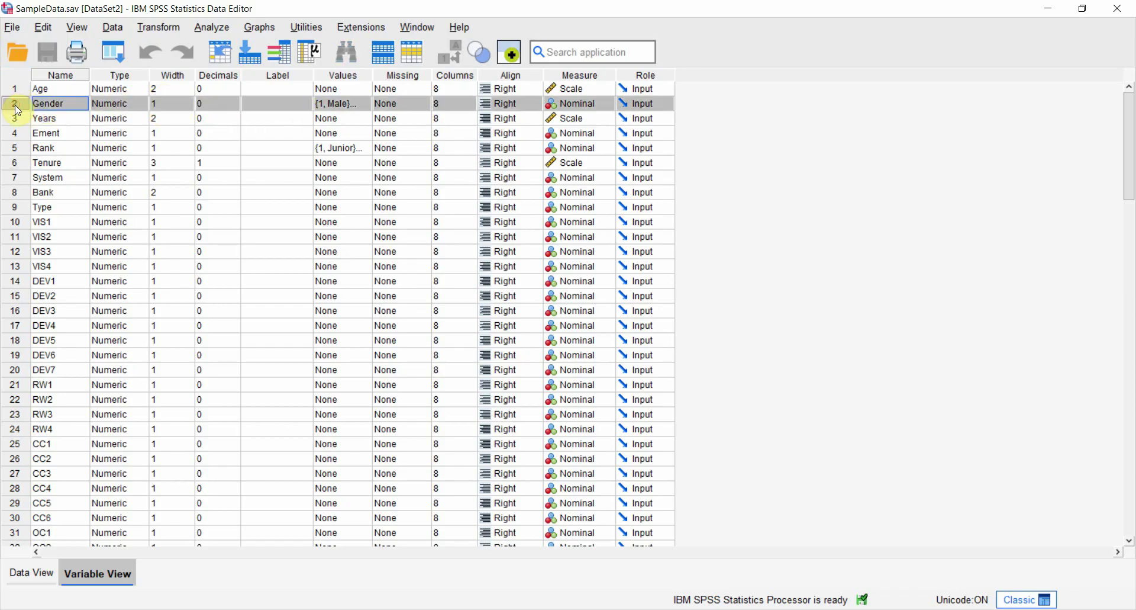
{"action": "double_click", "coordinate": [363, 98]}
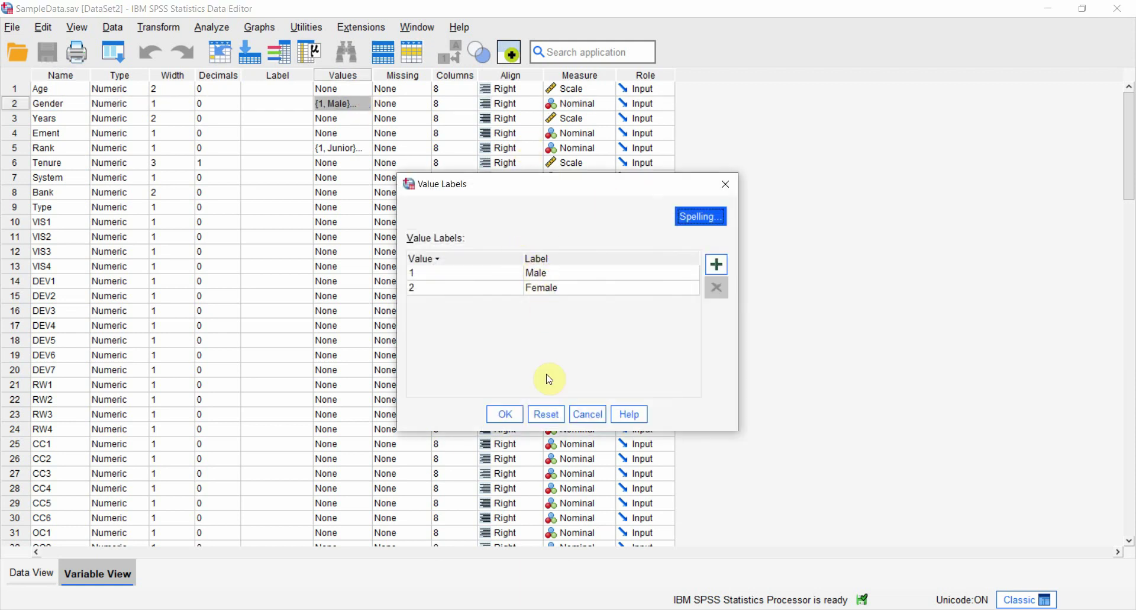
{"action": "left_click", "coordinate": [581, 414]}
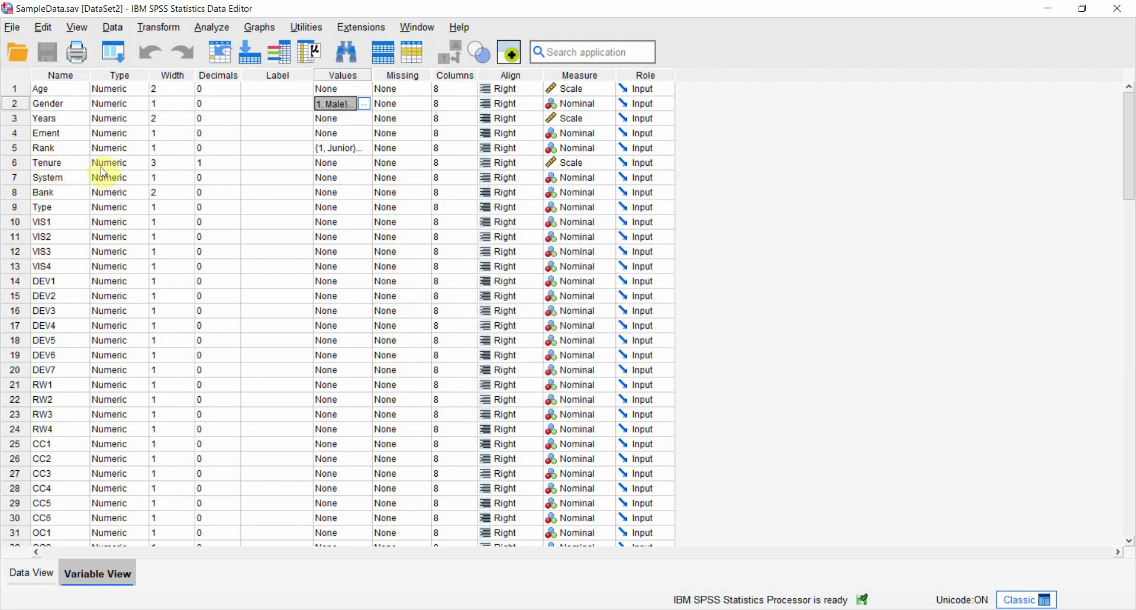
Step: Examine the value labels defined for the Rank variable and close them without changes
{"action": "left_click", "coordinate": [363, 149]}
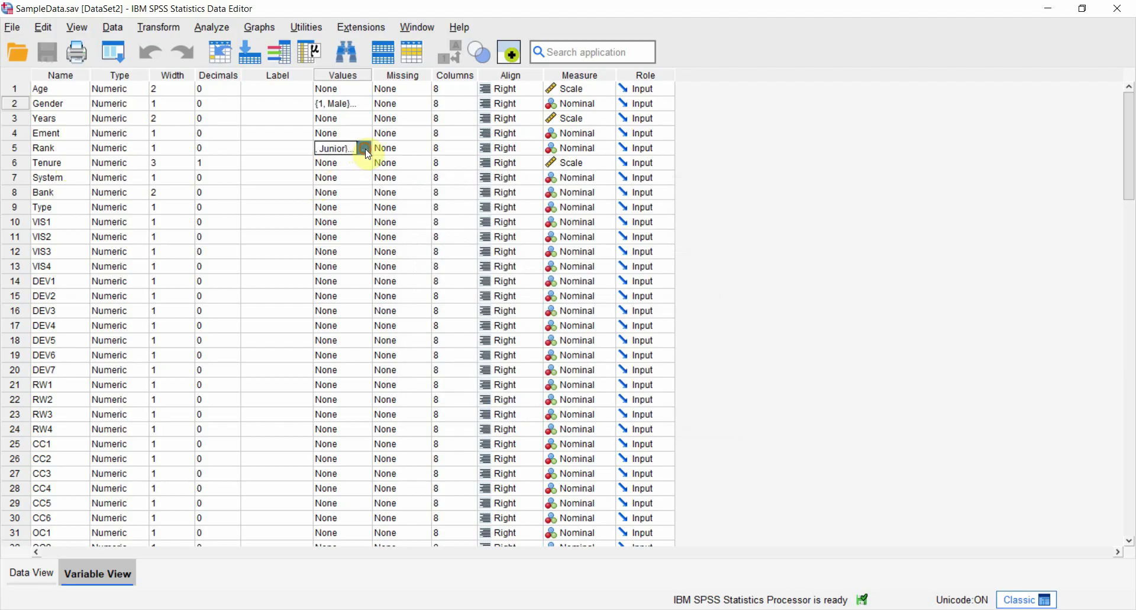
{"action": "left_click", "coordinate": [364, 148]}
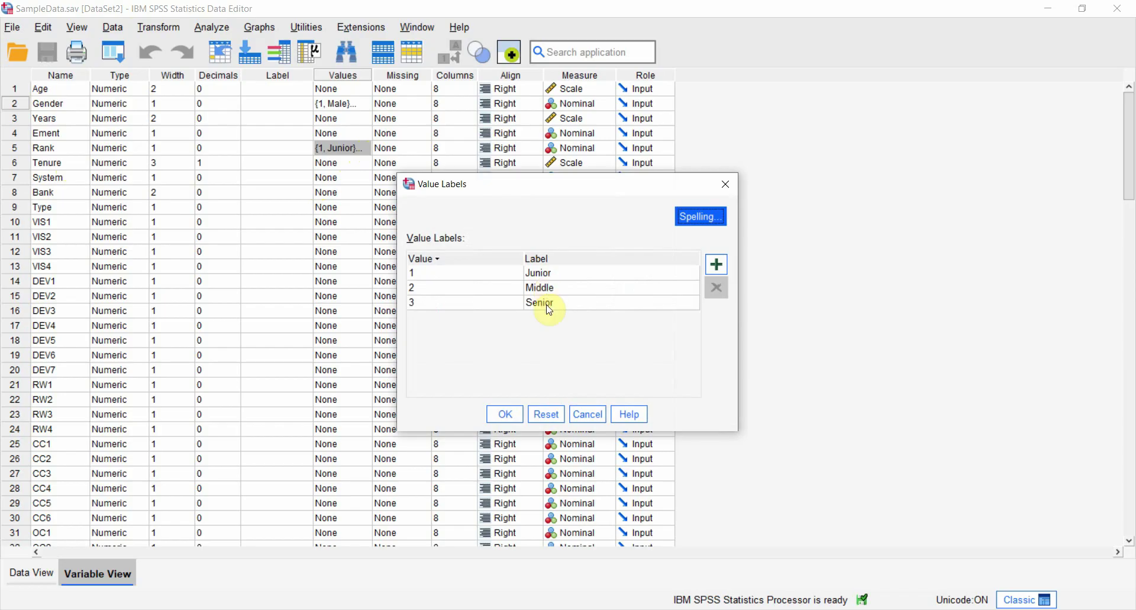
{"action": "left_click", "coordinate": [592, 415]}
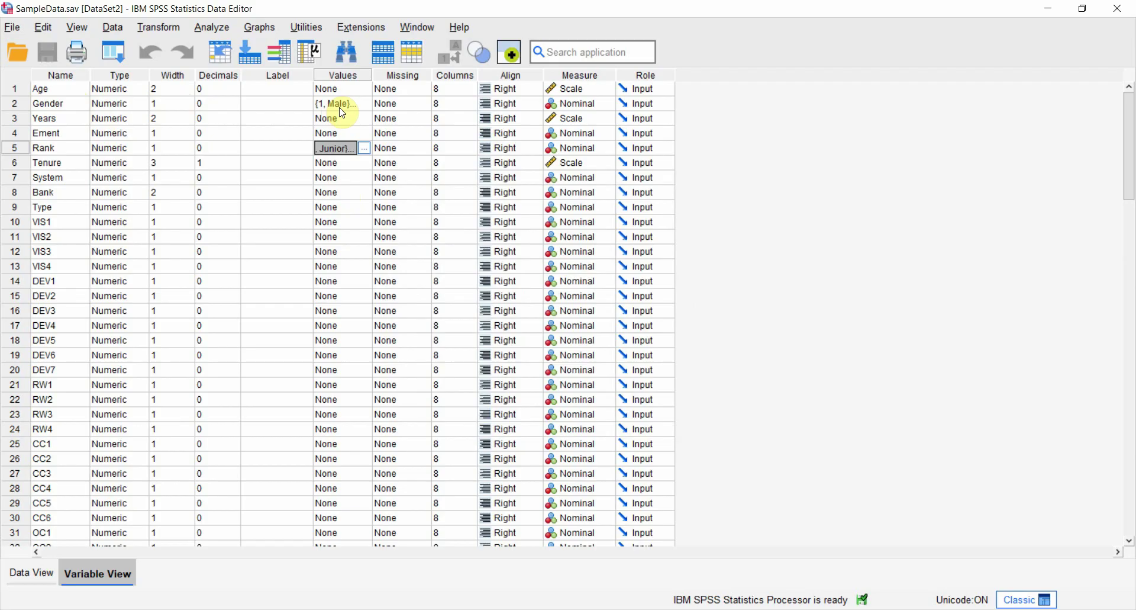
Step: Check the coding of Gender's categories once more, leaving its value labels unaltered
{"action": "left_click", "coordinate": [363, 104]}
{"action": "left_click", "coordinate": [364, 104]}
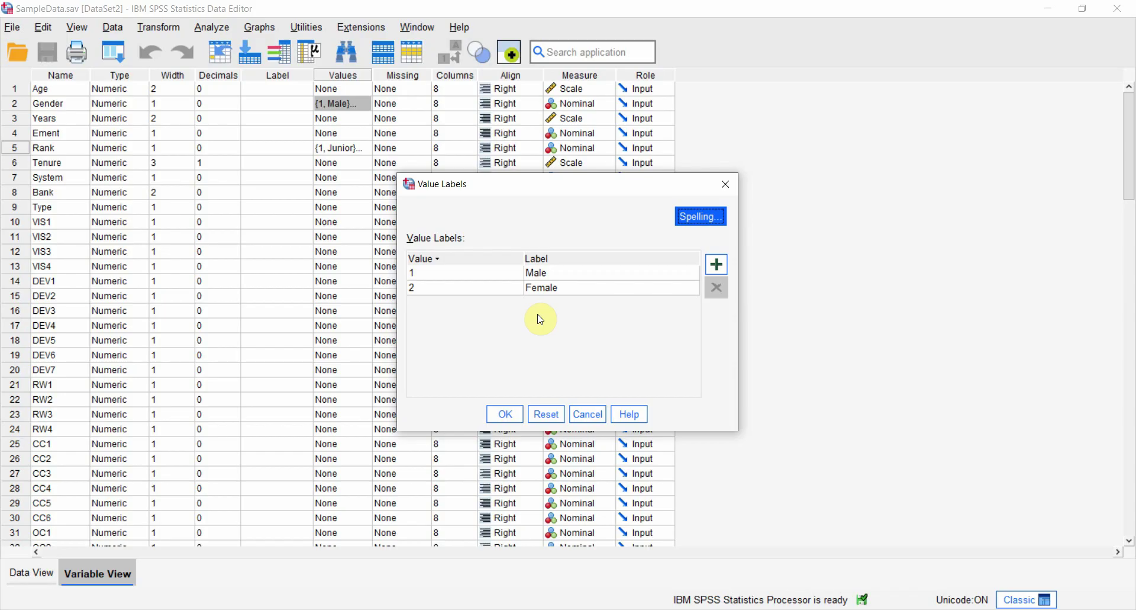
{"action": "left_click", "coordinate": [585, 417]}
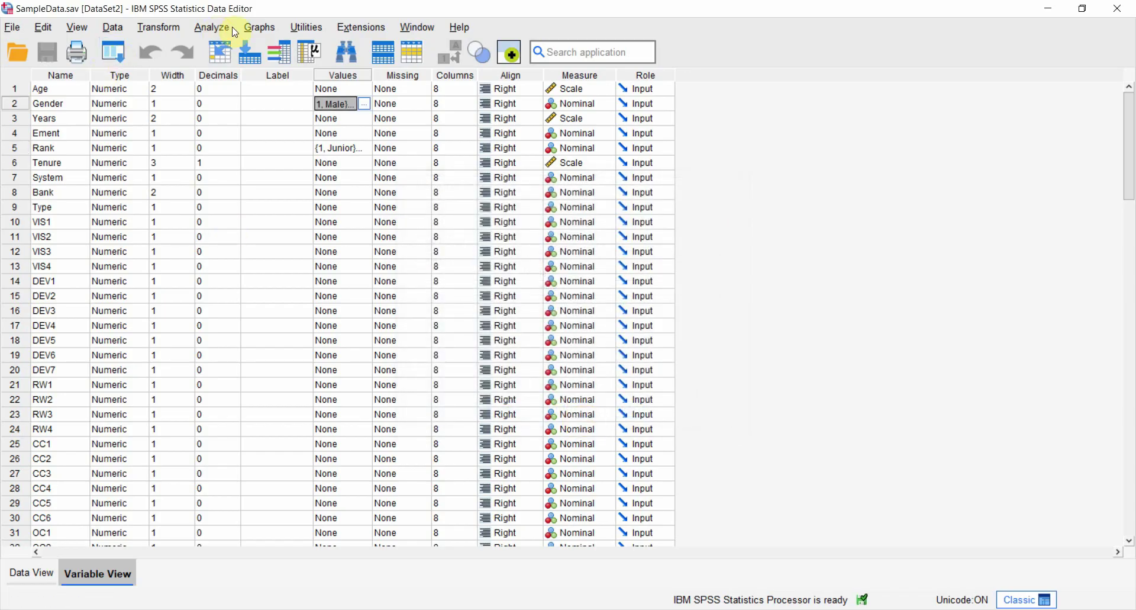
Step: Start a Linear Regression analysis and add Gender as an independent variable
{"action": "left_click", "coordinate": [211, 27]}
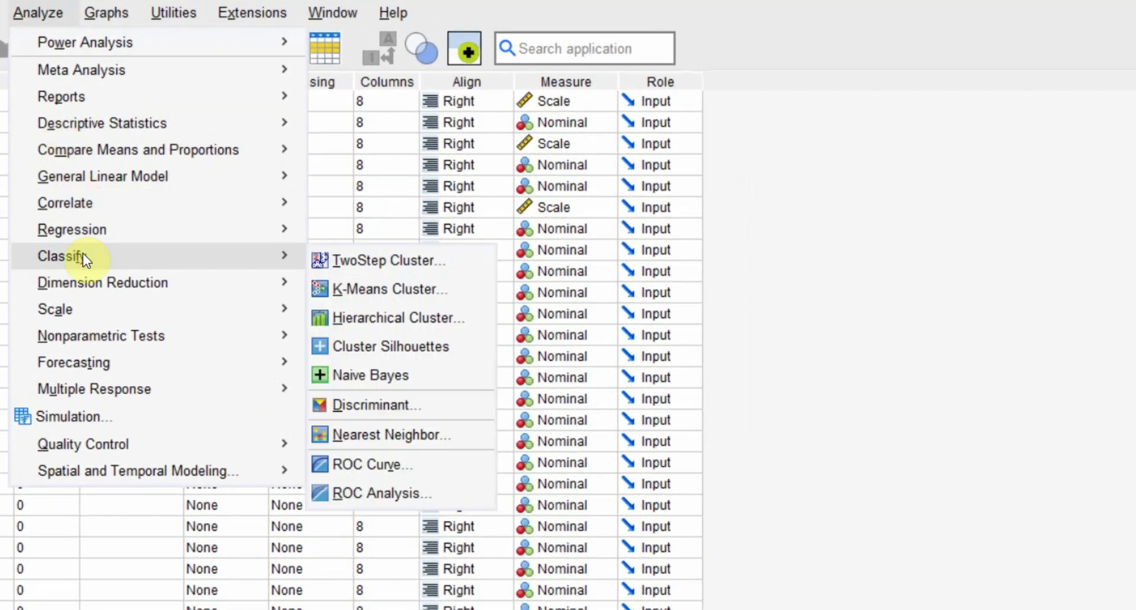
{"action": "mouse_move", "coordinate": [183, 228]}
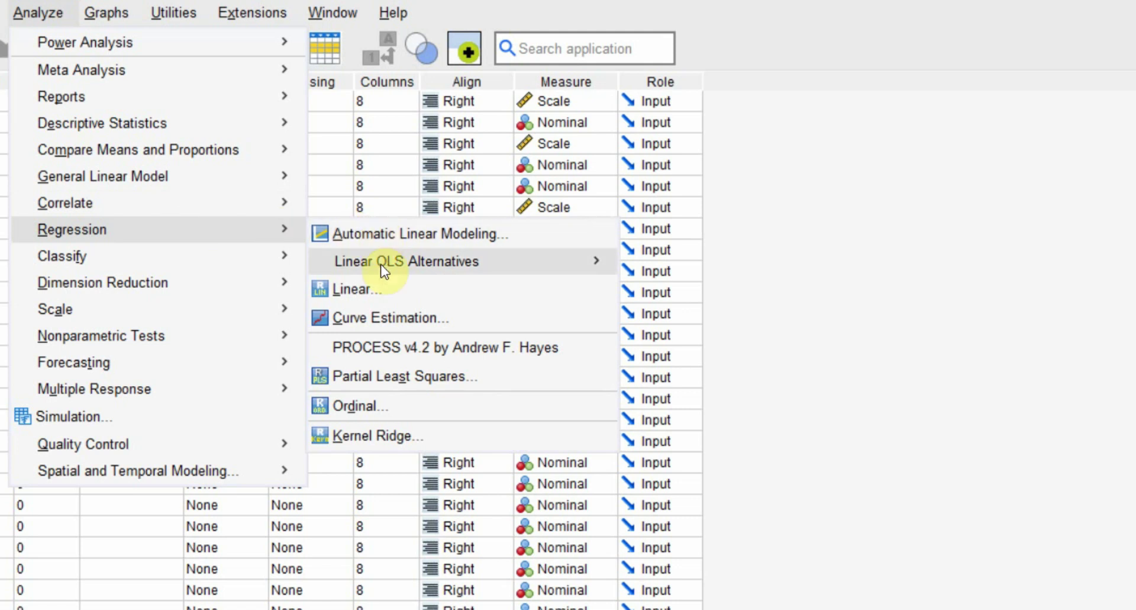
{"action": "left_click", "coordinate": [382, 291]}
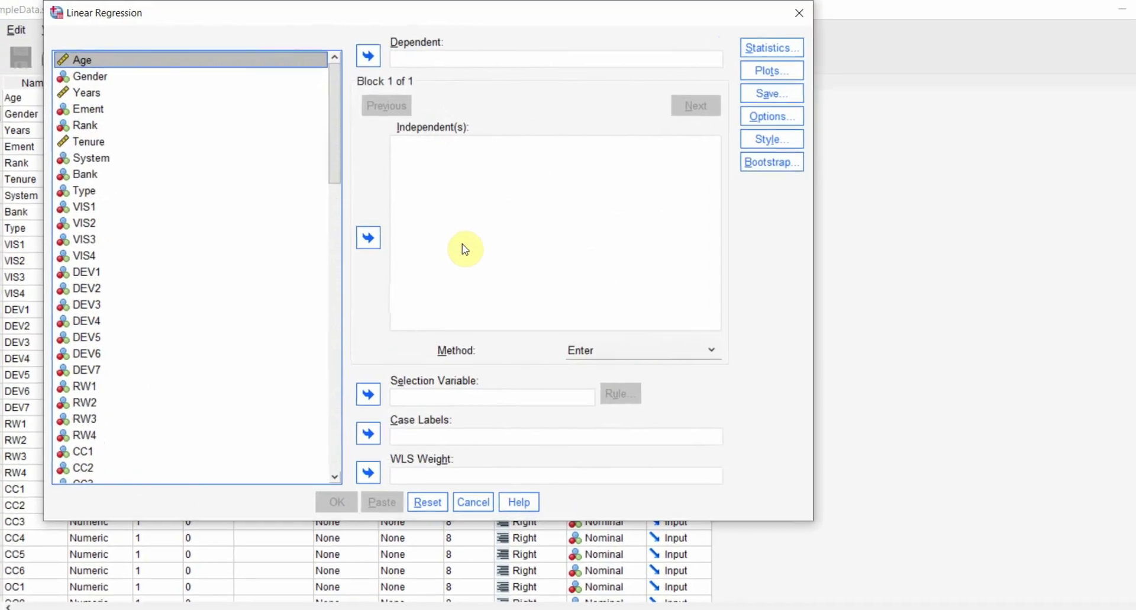
{"action": "left_click", "coordinate": [103, 81]}
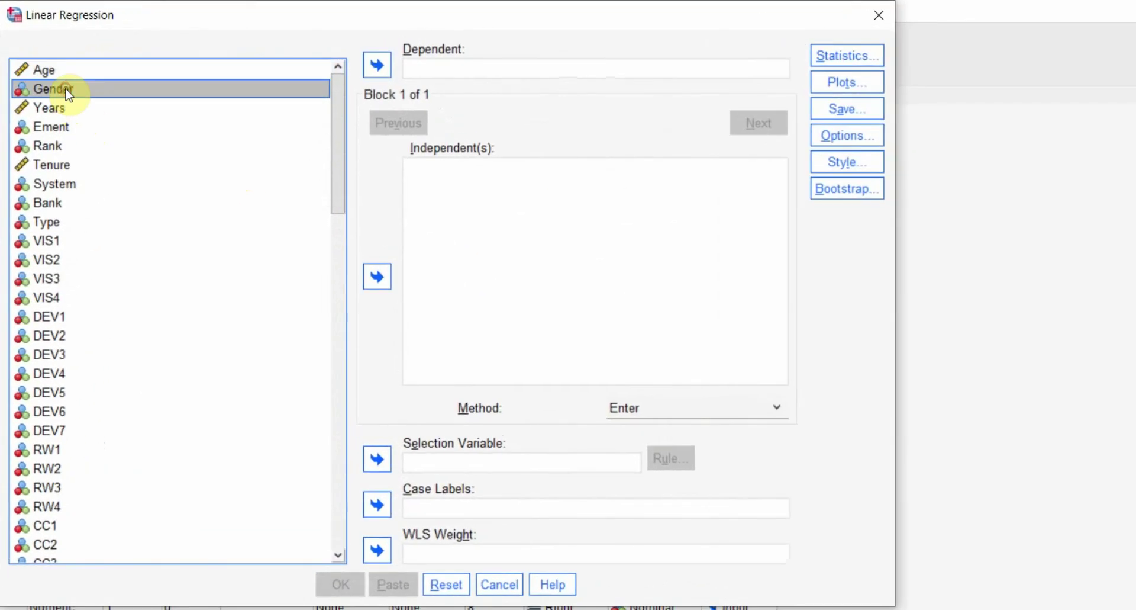
{"action": "left_click", "coordinate": [377, 276]}
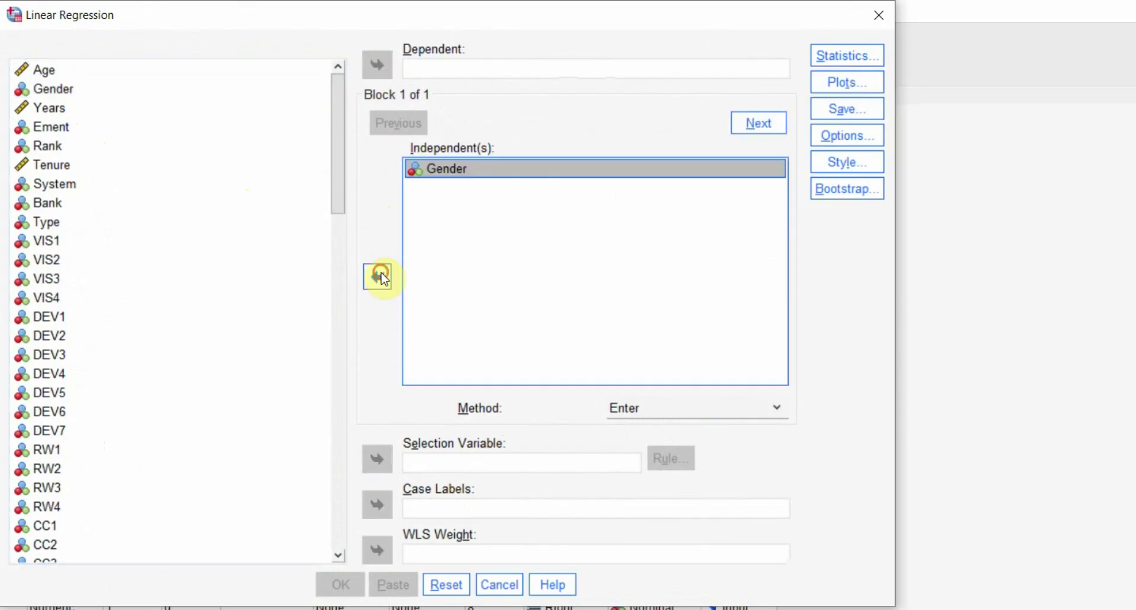
Step: Assign OC as the dependent variable and run the linear regression
{"action": "left_click_drag", "start_coordinate": [337, 157], "coordinate": [330, 540]}
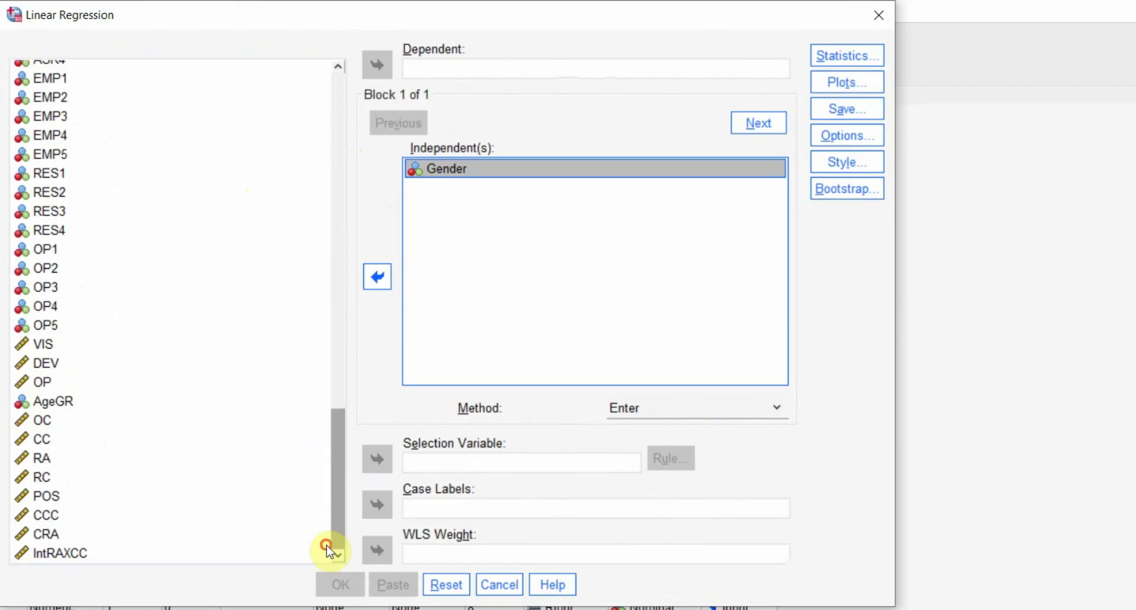
{"action": "left_click", "coordinate": [65, 420]}
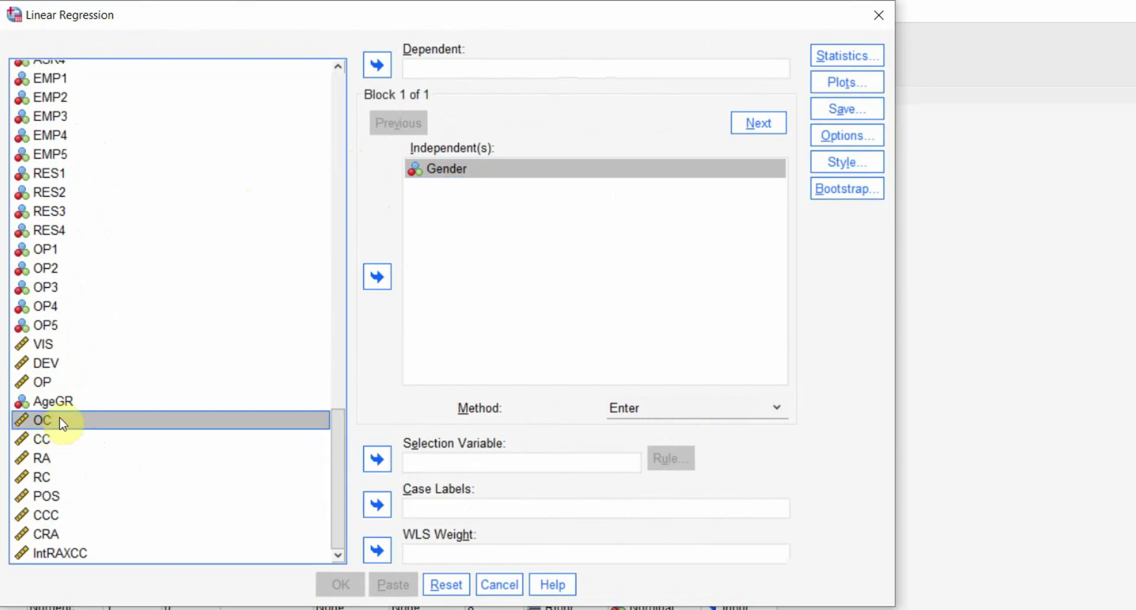
{"action": "left_click", "coordinate": [376, 66]}
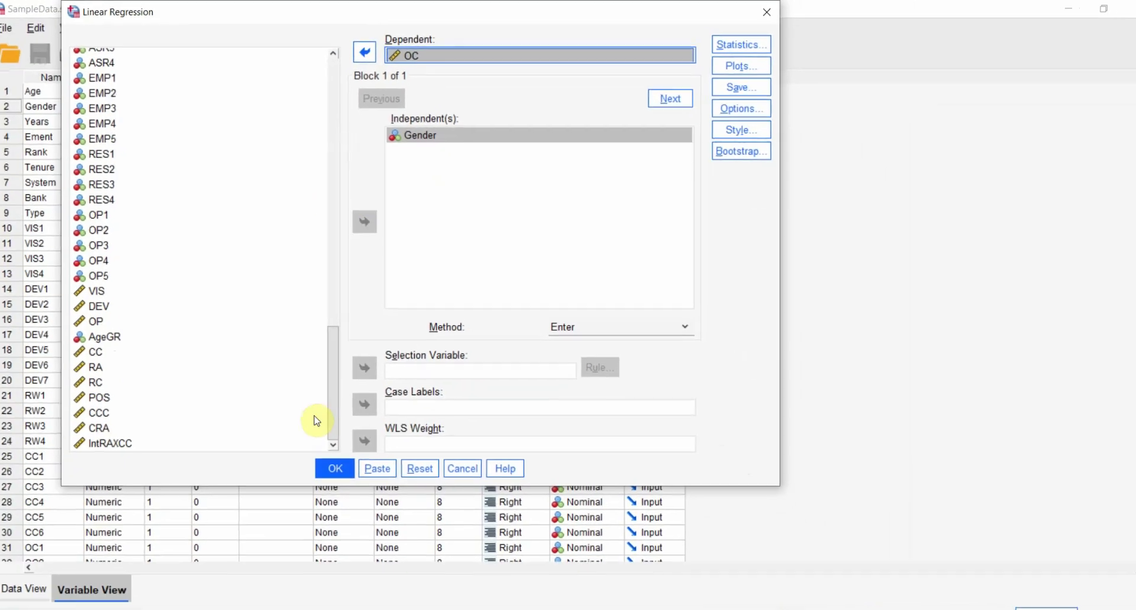
{"action": "left_click", "coordinate": [320, 453]}
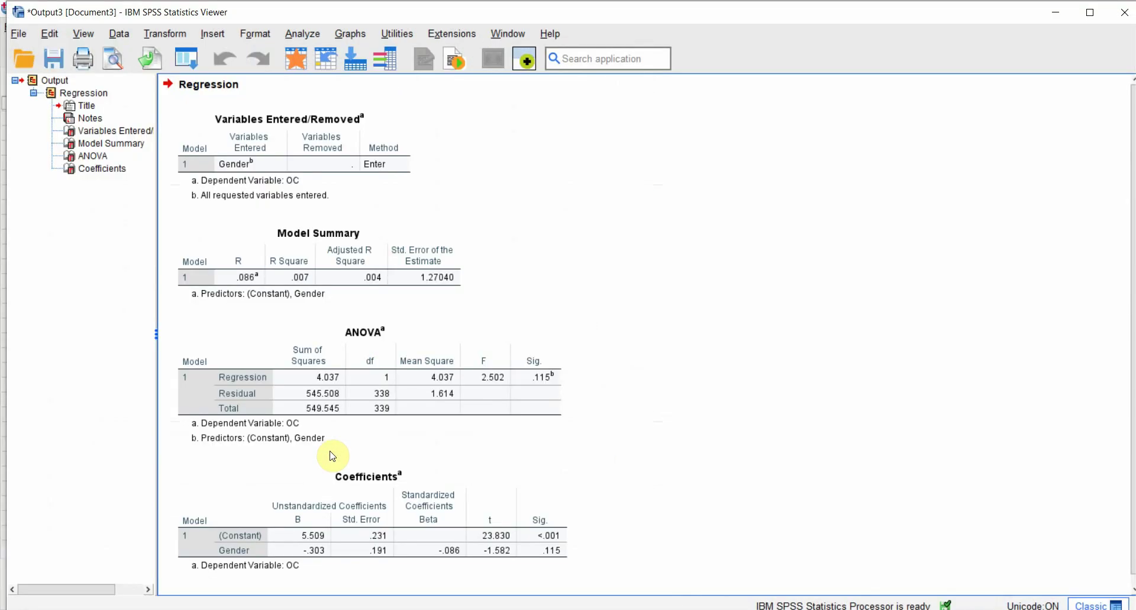
Step: Examine the Coefficients table of the regression output, focusing on the Gender row
{"action": "left_click", "coordinate": [334, 447]}
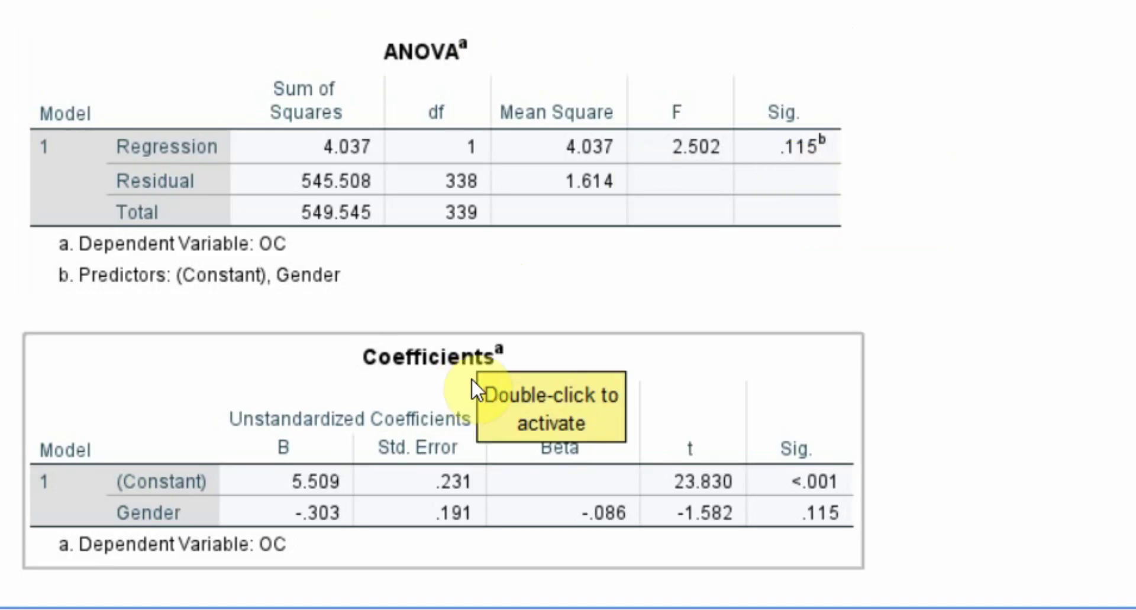
{"action": "left_click", "coordinate": [560, 357]}
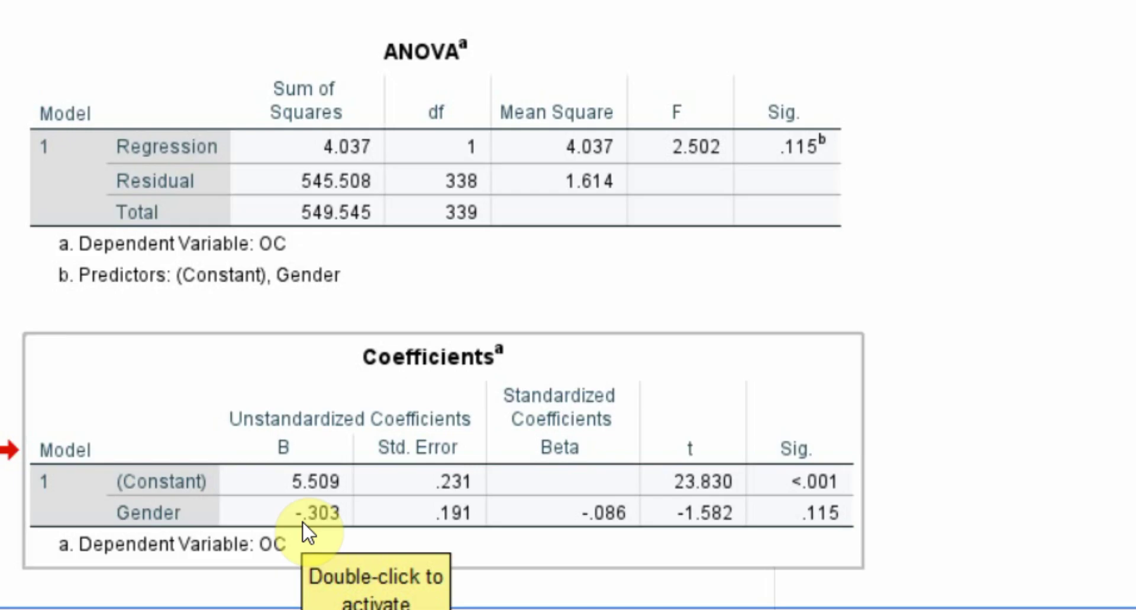
Step: Return to the SampleData.sav dataset and change the value for the Male label of Gender to 0
{"action": "mouse_move", "coordinate": [561, 608]}
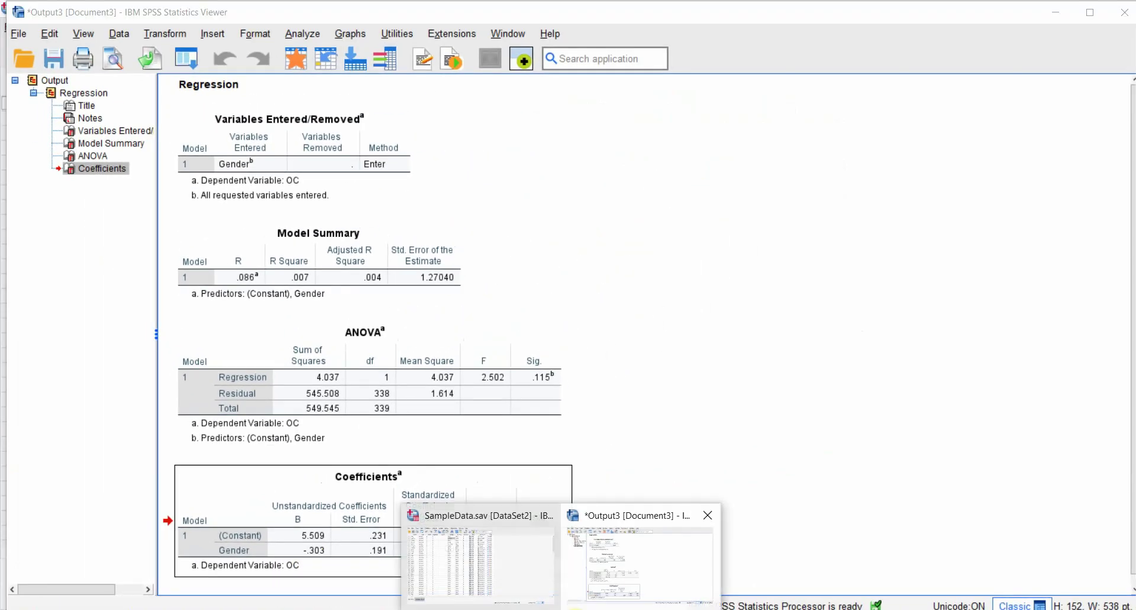
{"action": "left_click", "coordinate": [498, 562]}
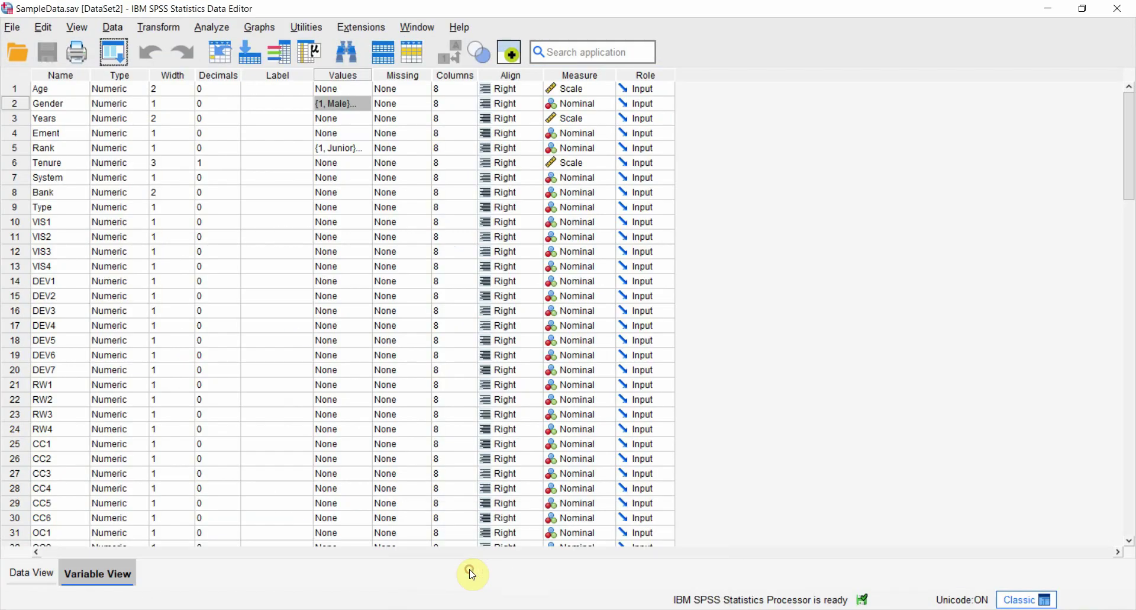
{"action": "left_click", "coordinate": [364, 109]}
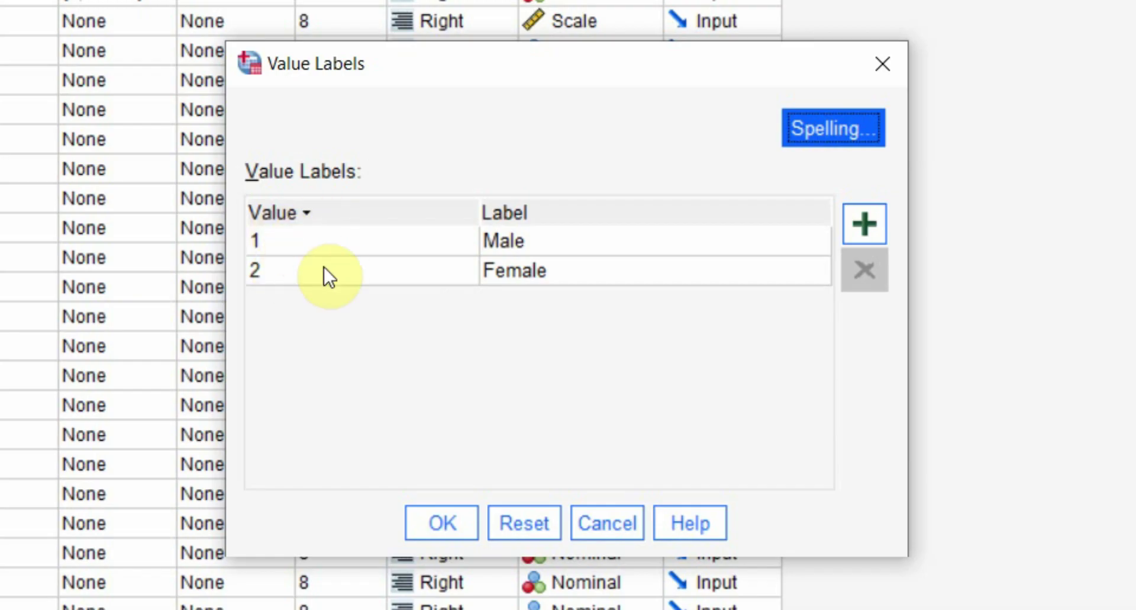
{"action": "left_click", "coordinate": [288, 231]}
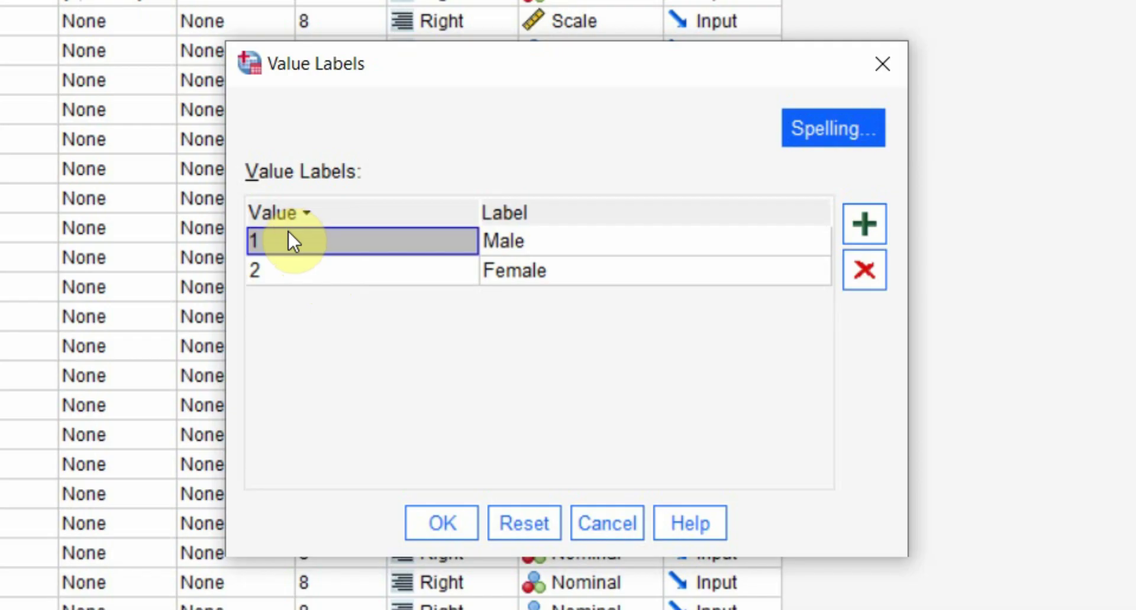
{"action": "left_click", "coordinate": [288, 232]}
{"action": "type", "text": "0"}
{"action": "key", "text": "BackSpace"}
{"action": "key", "text": "BackSpace"}
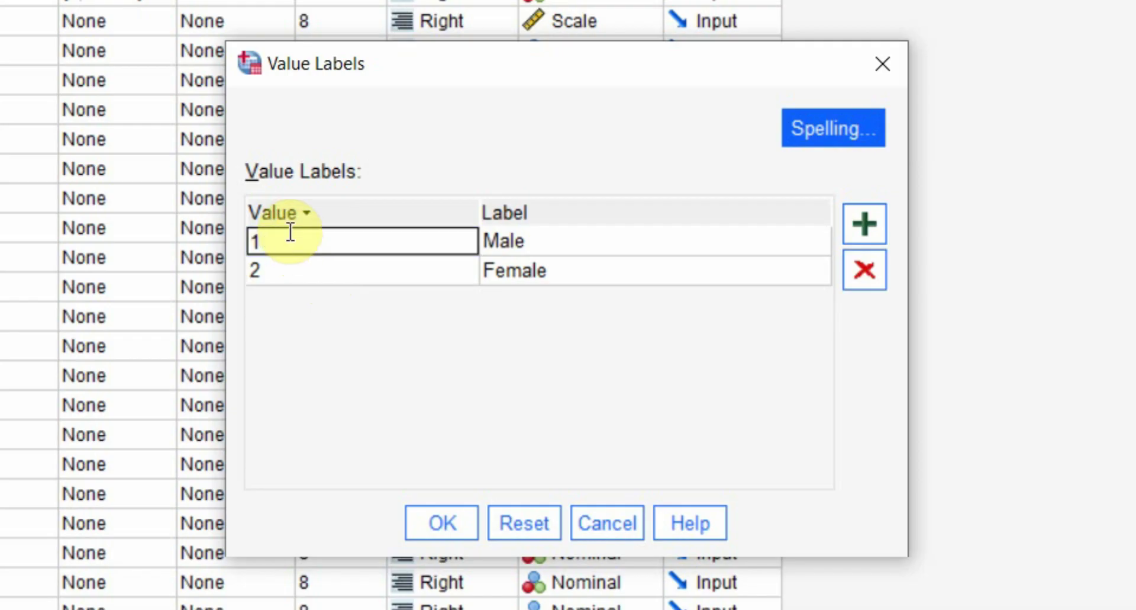
{"action": "type", "text": "0"}
Step: Set the value for Gender's Female label to 1 and apply the edited value labels
{"action": "left_click", "coordinate": [292, 279]}
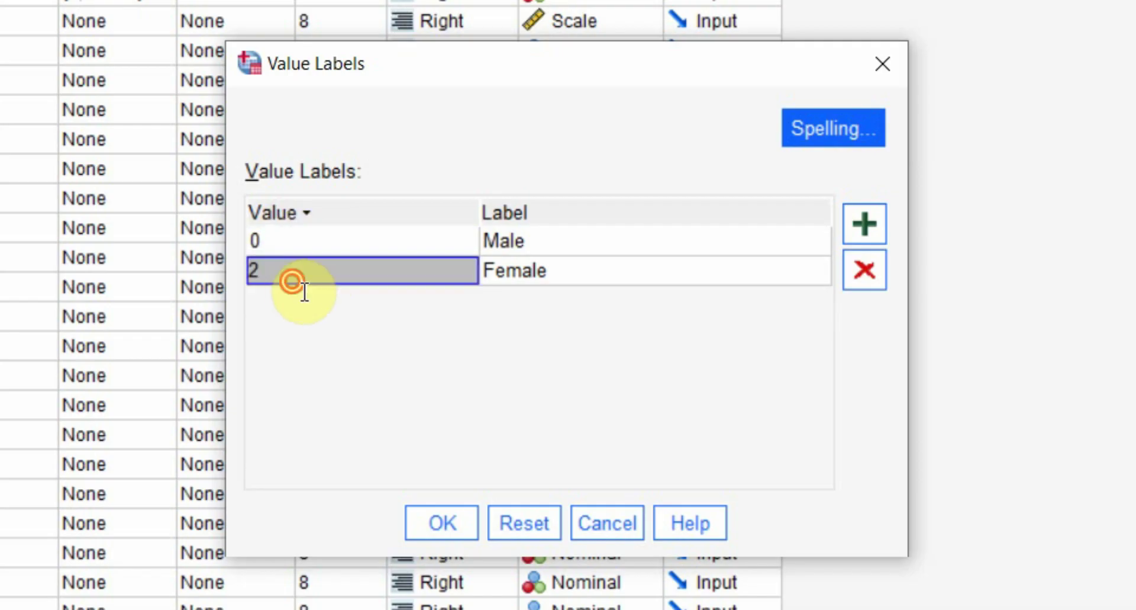
{"action": "left_click", "coordinate": [295, 280]}
{"action": "type", "text": "1"}
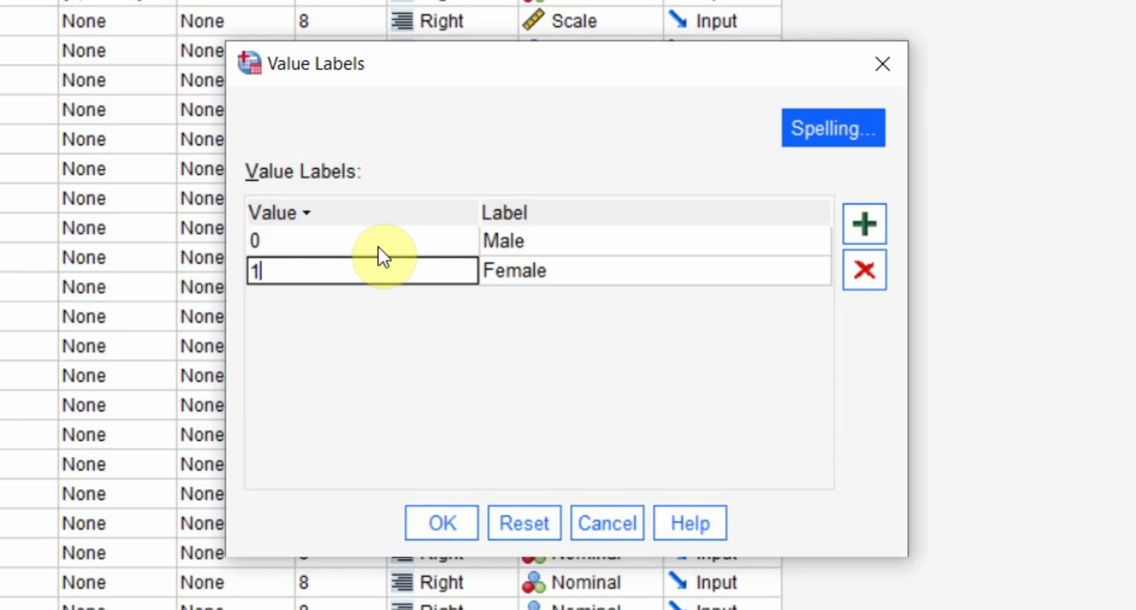
{"action": "left_click", "coordinate": [534, 237]}
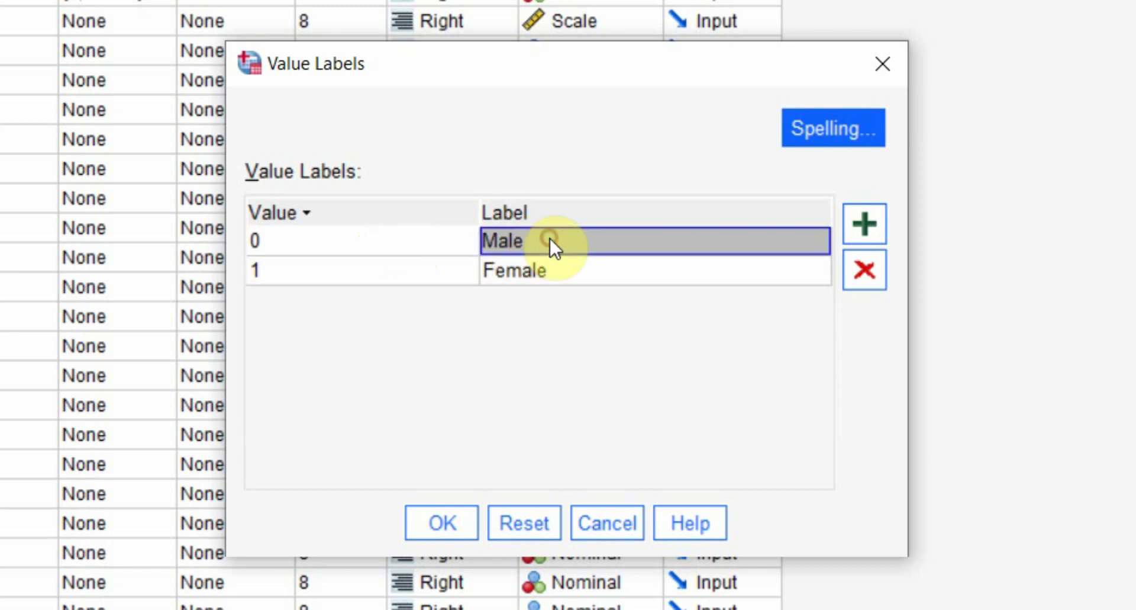
{"action": "left_click", "coordinate": [567, 270]}
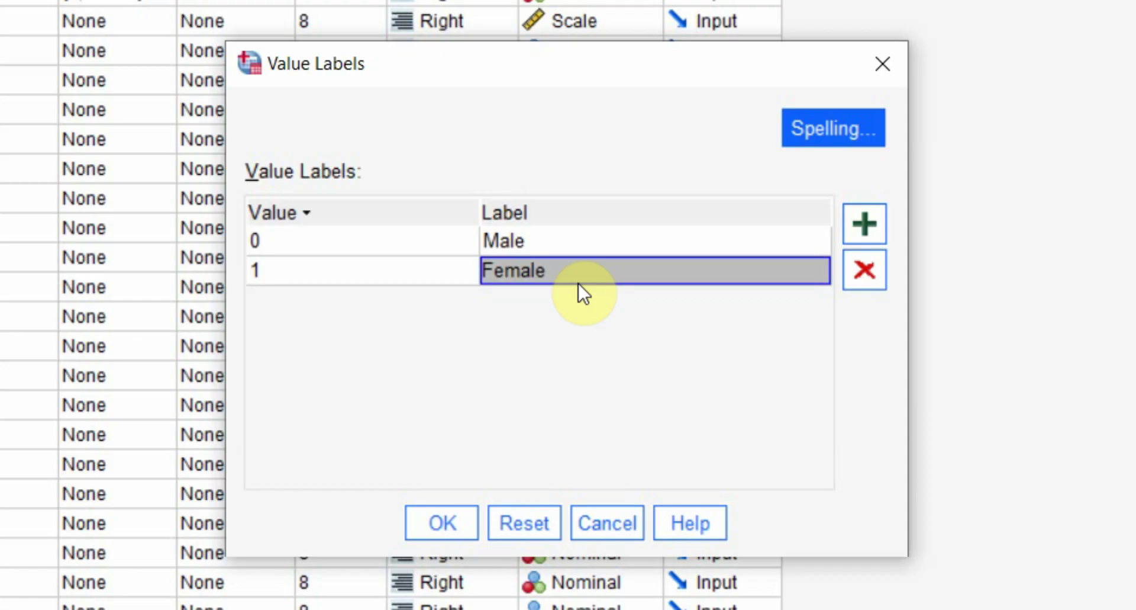
{"action": "left_click", "coordinate": [456, 520]}
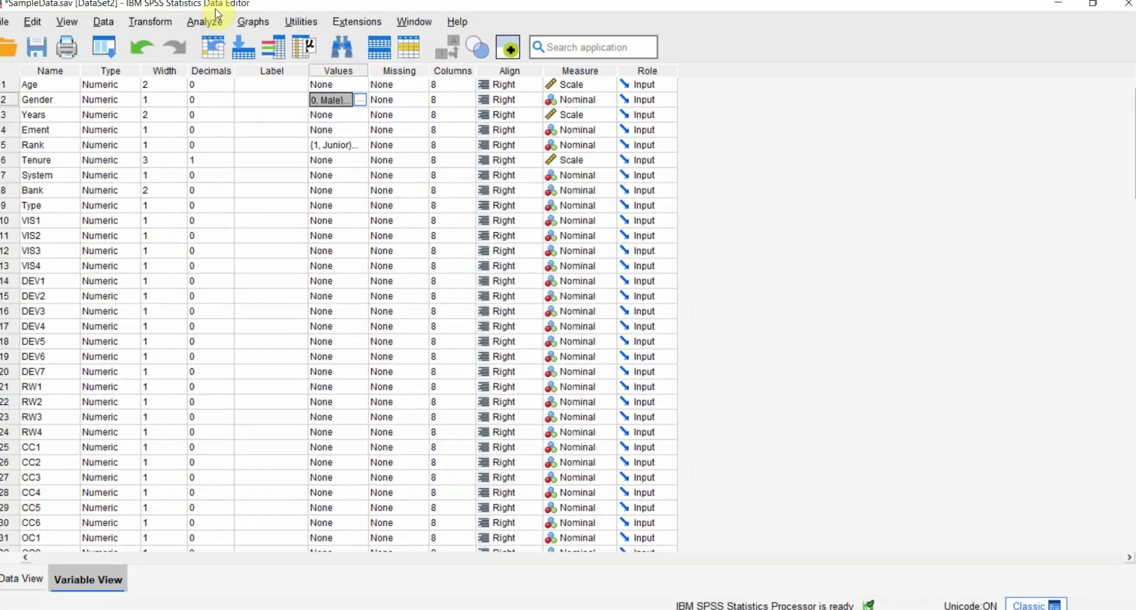
Step: Rerun the linear regression with OC as the dependent variable and Gender as the independent variable
{"action": "left_click", "coordinate": [197, 20]}
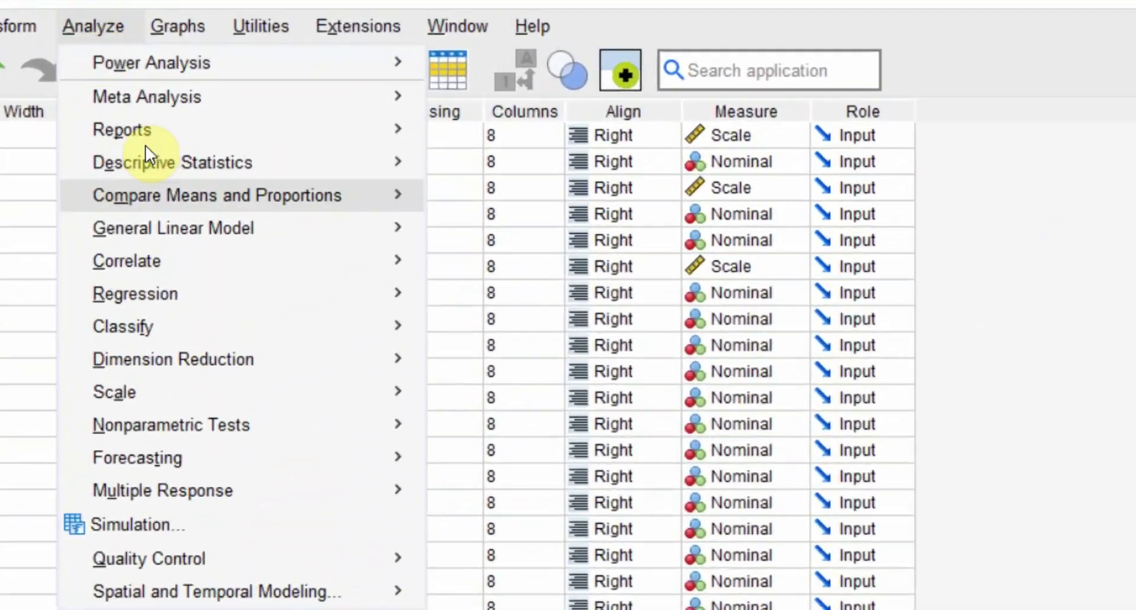
{"action": "mouse_move", "coordinate": [289, 170]}
{"action": "left_click", "coordinate": [491, 406]}
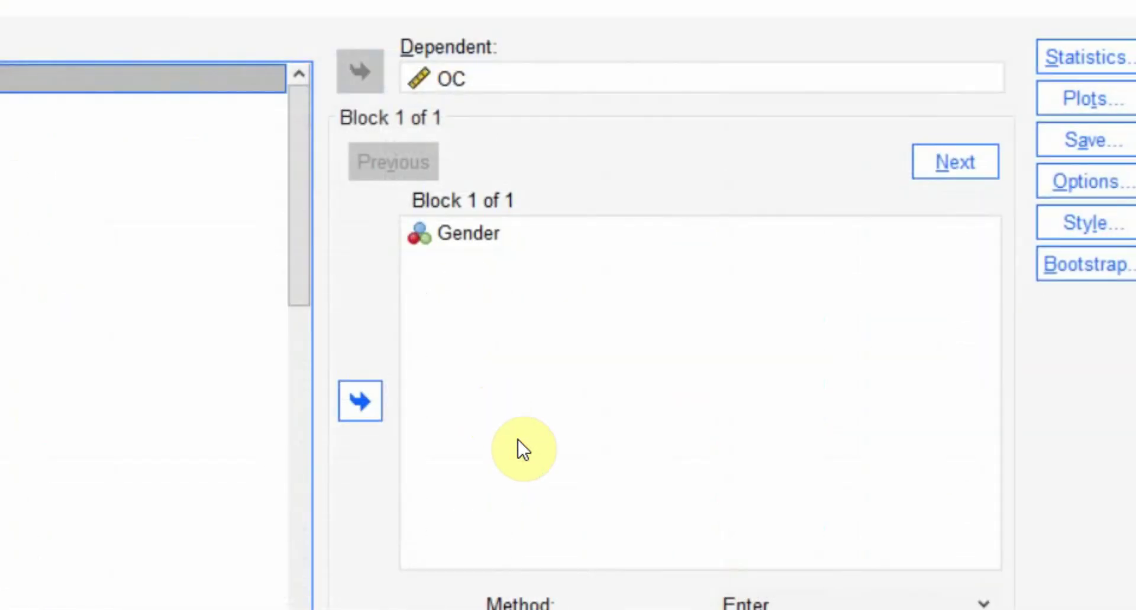
{"action": "left_click", "coordinate": [334, 457]}
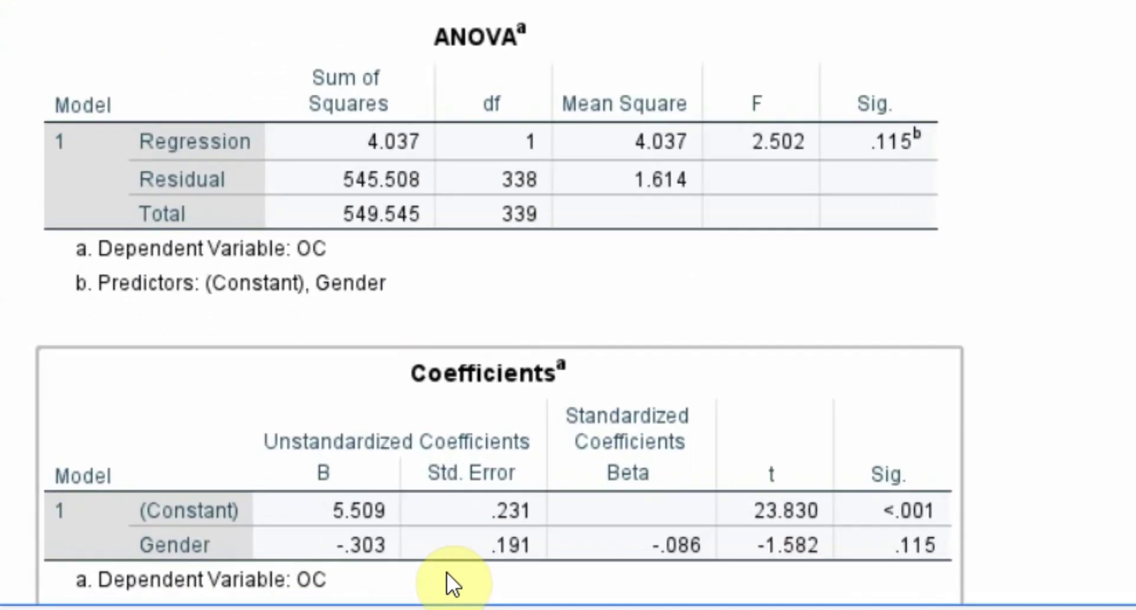
Step: Examine the ANOVA and Coefficients tables in the output and switch back to the SampleData.sav dataset
{"action": "left_click", "coordinate": [494, 153]}
{"action": "left_click", "coordinate": [433, 516]}
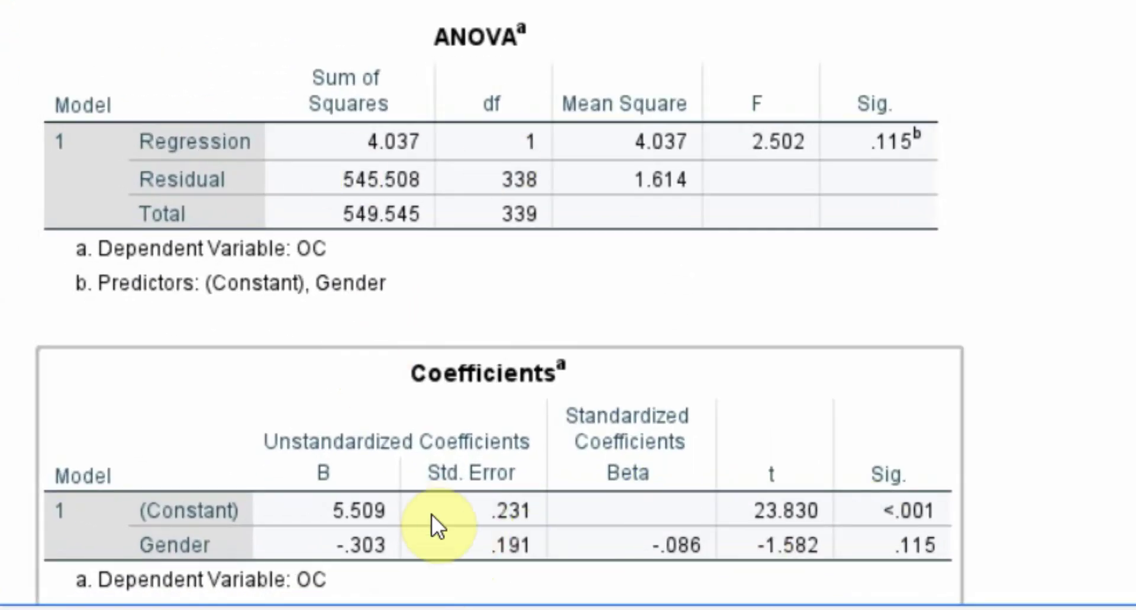
{"action": "left_click", "coordinate": [791, 30]}
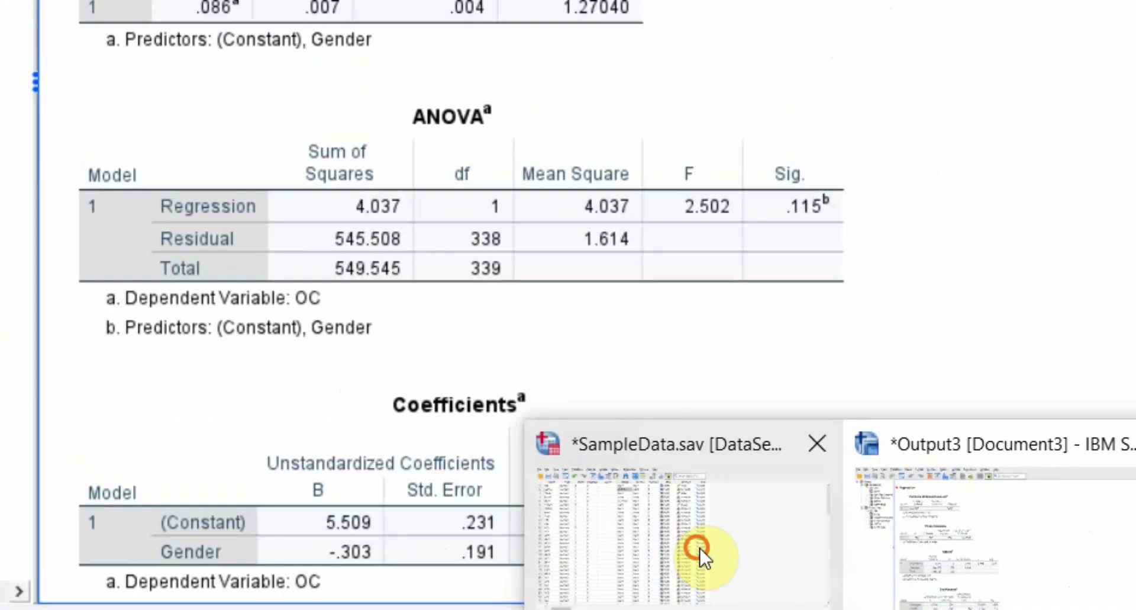
Step: Return to the SampleData.sav dataset and set Gender's value labels to 2 for Male and 3 for Female
{"action": "left_click", "coordinate": [758, 533]}
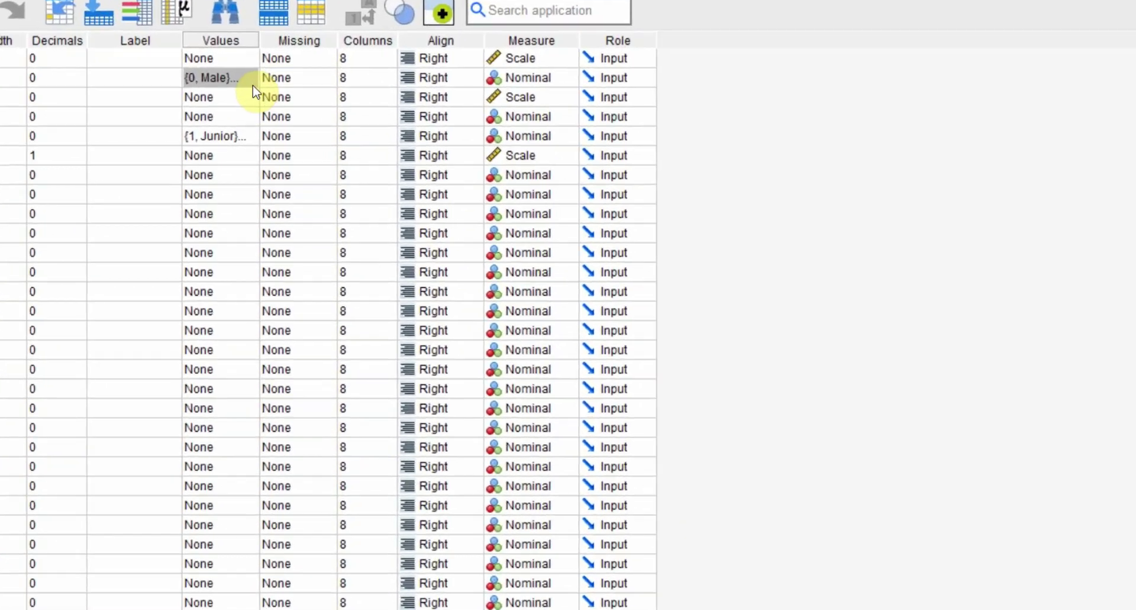
{"action": "left_click", "coordinate": [351, 101]}
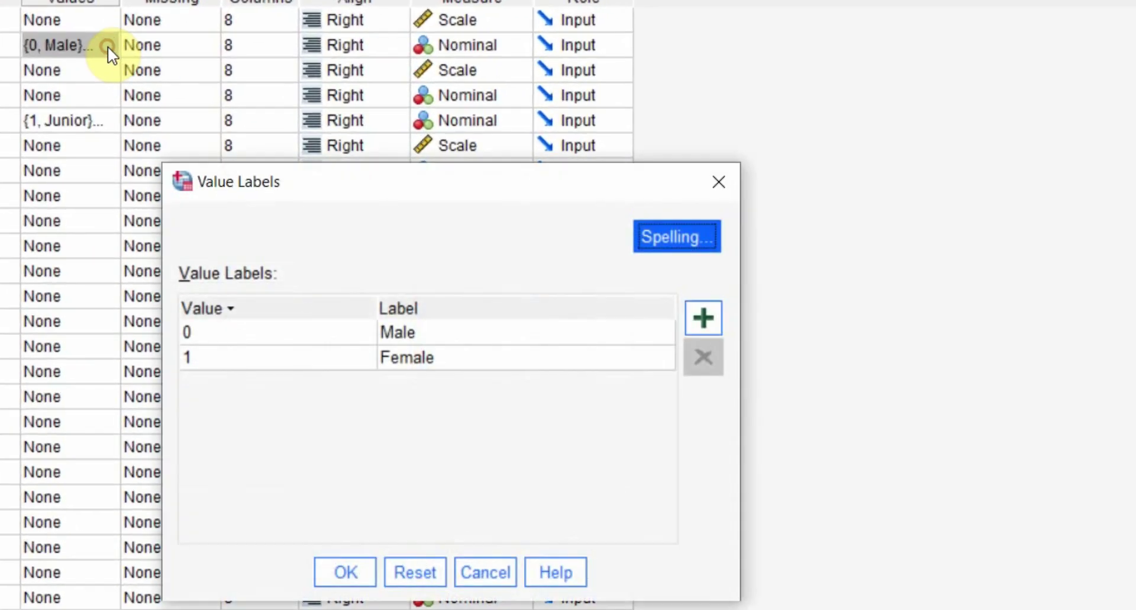
{"action": "left_click", "coordinate": [451, 271]}
{"action": "type", "text": "2"}
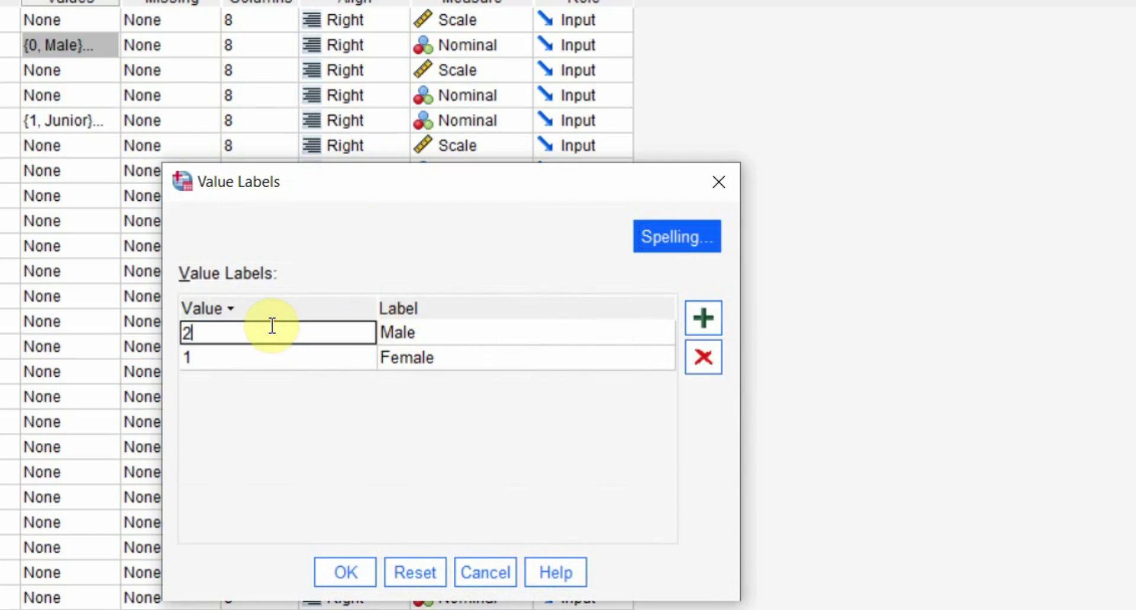
{"action": "left_click", "coordinate": [254, 355]}
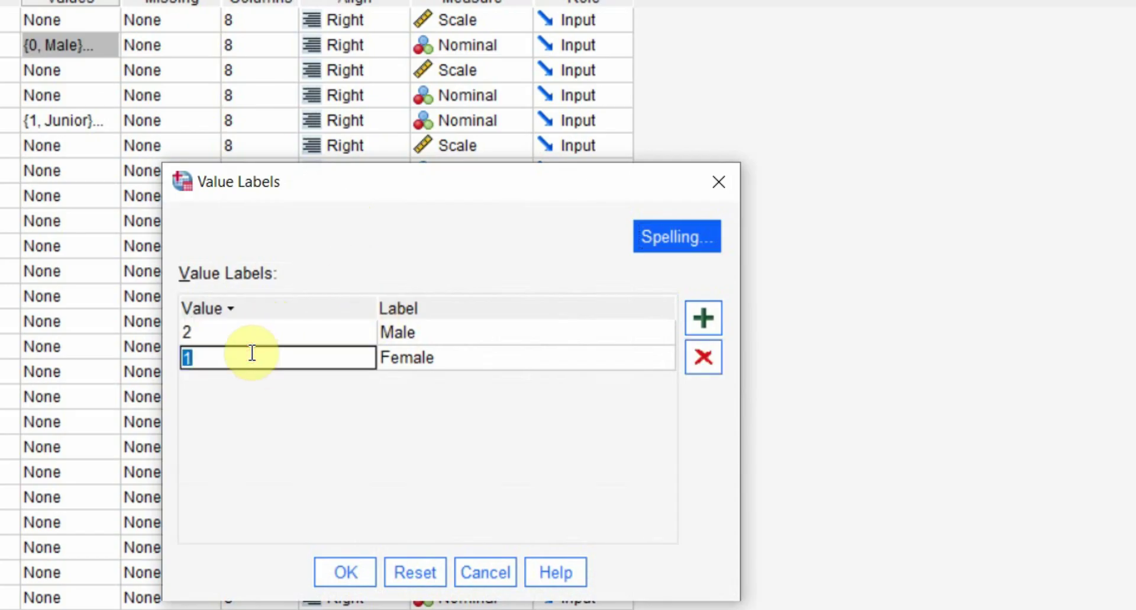
{"action": "type", "text": "2"}
{"action": "key", "text": "BackSpace"}
{"action": "type", "text": "3"}
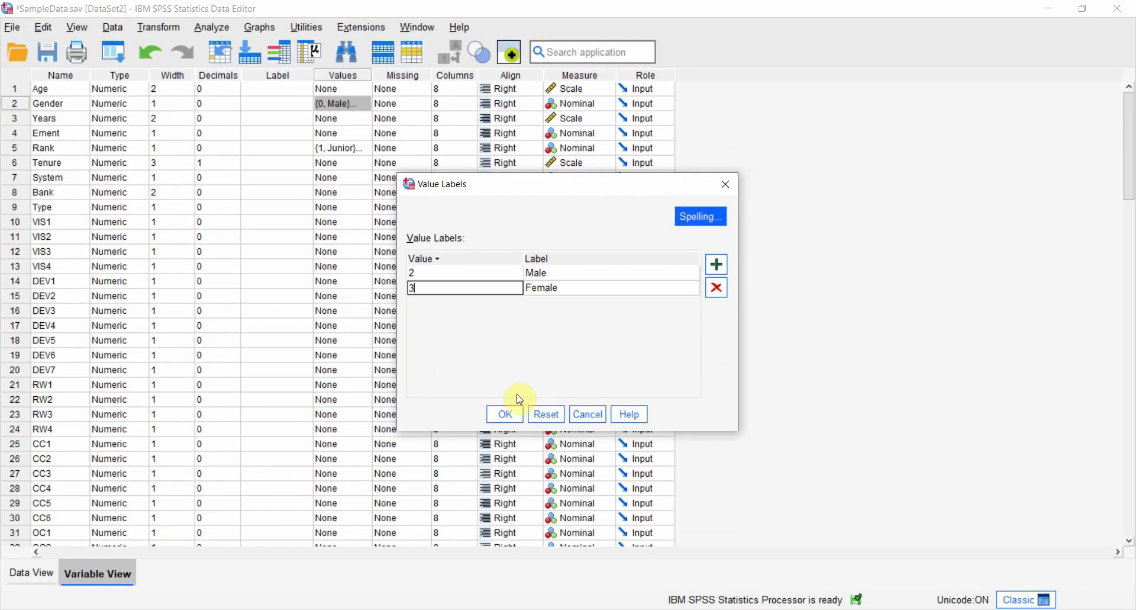
{"action": "left_click", "coordinate": [347, 571]}
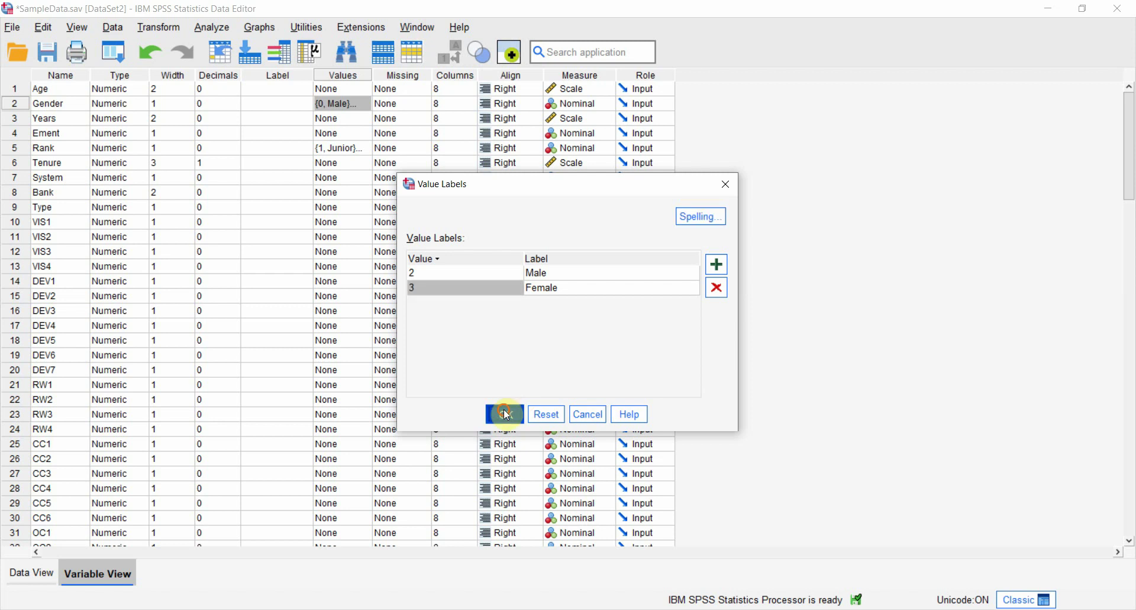
Step: Run the linear regression of OC on Gender again with the recoded value labels
{"action": "left_click", "coordinate": [214, 34]}
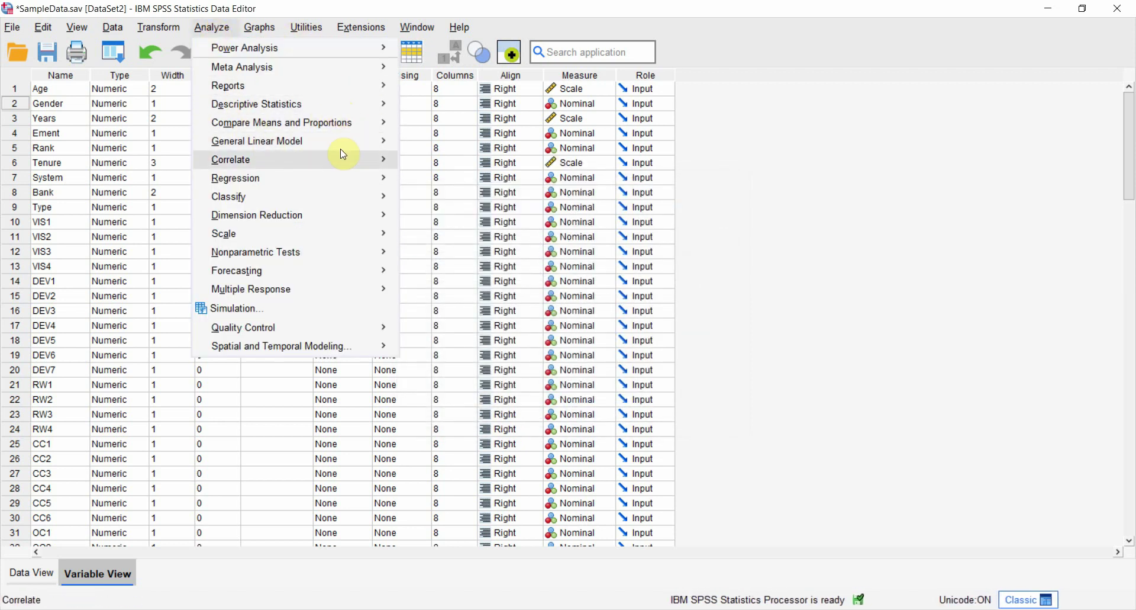
{"action": "mouse_move", "coordinate": [341, 180]}
{"action": "left_click", "coordinate": [434, 220]}
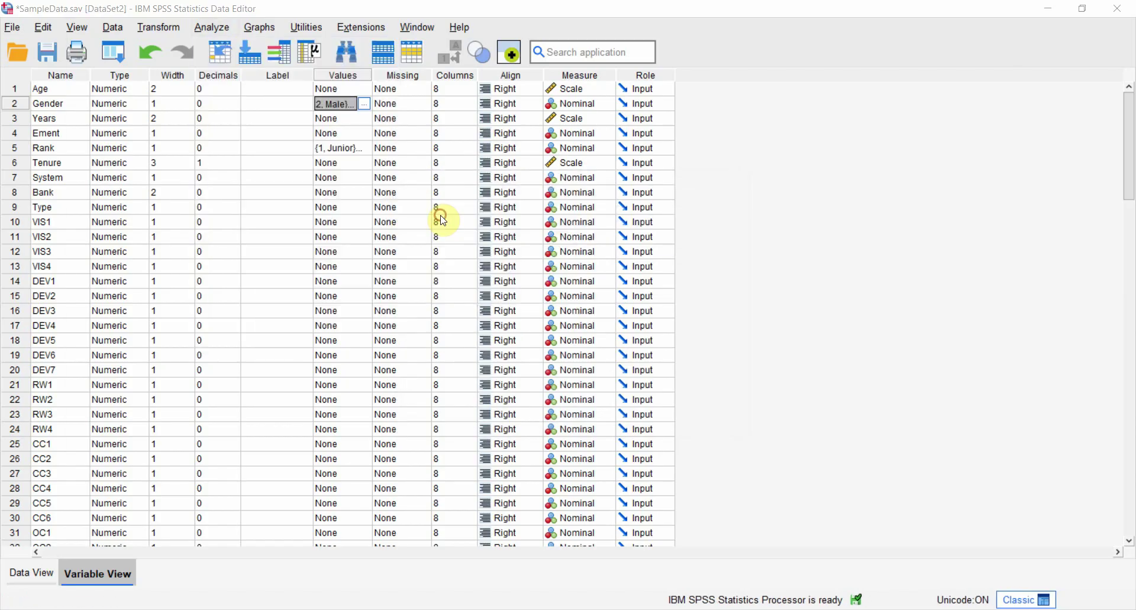
{"action": "left_click", "coordinate": [335, 455]}
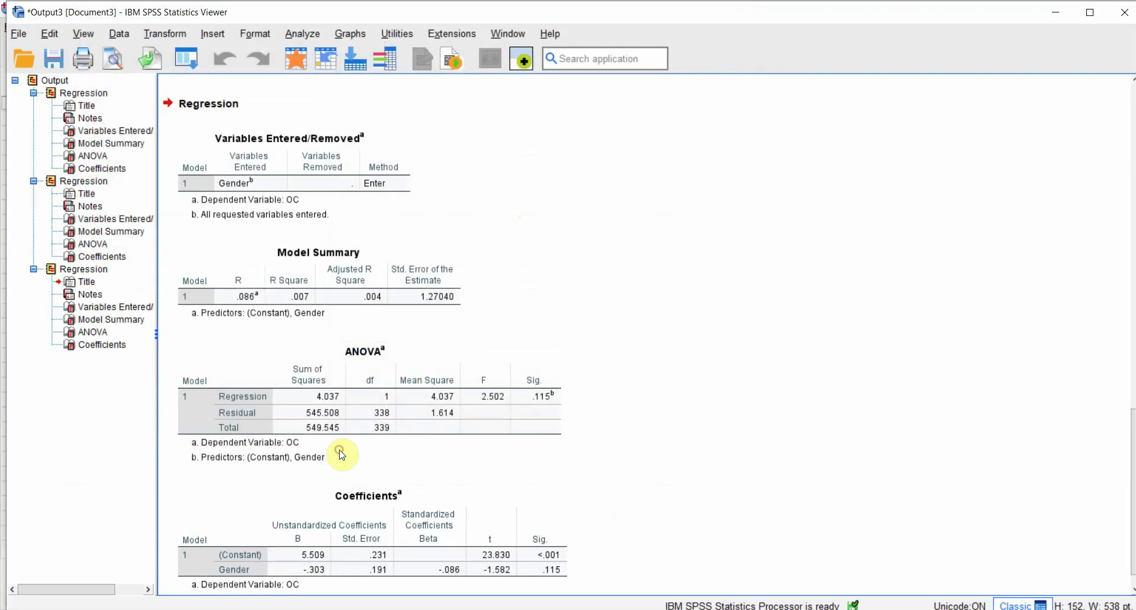
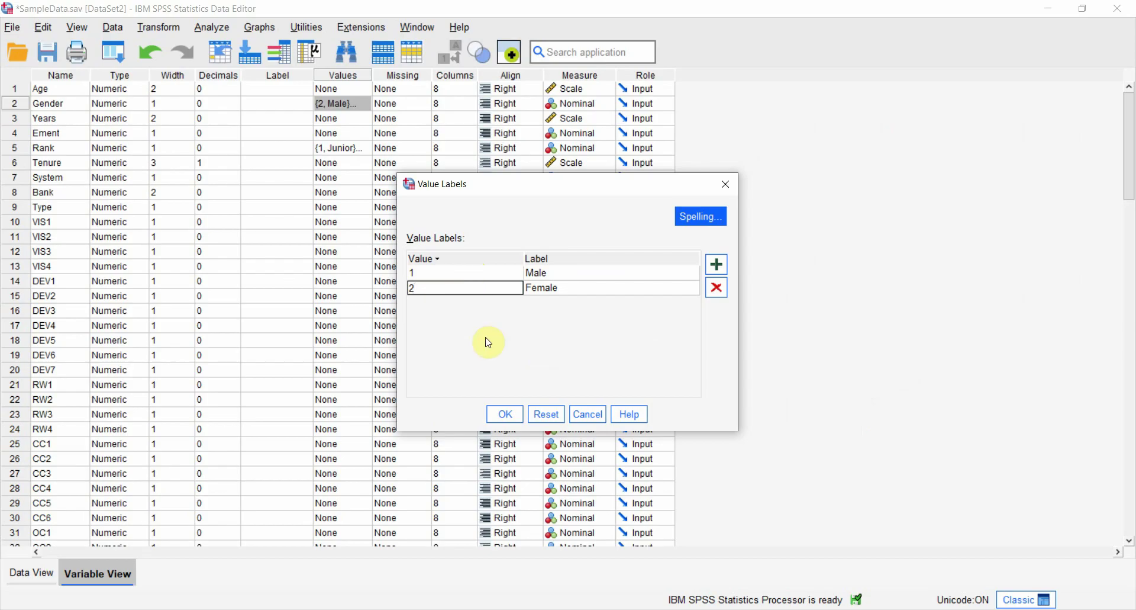
Step: Apply the Gender value labels with 1 for Male and 2 for Female
{"action": "left_click", "coordinate": [505, 413]}
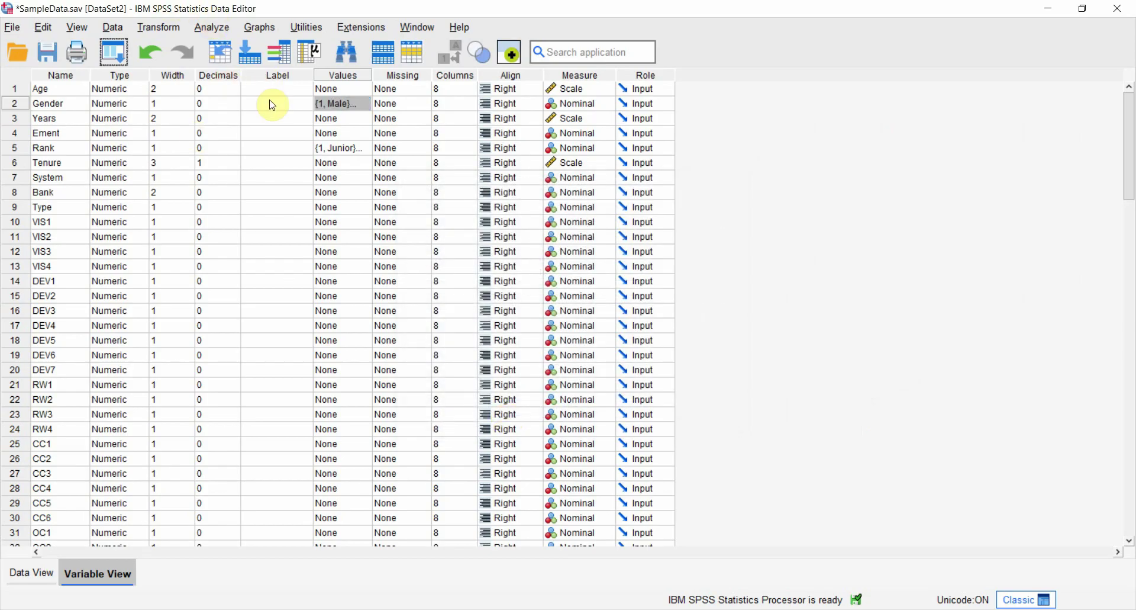
{"action": "left_click", "coordinate": [218, 28]}
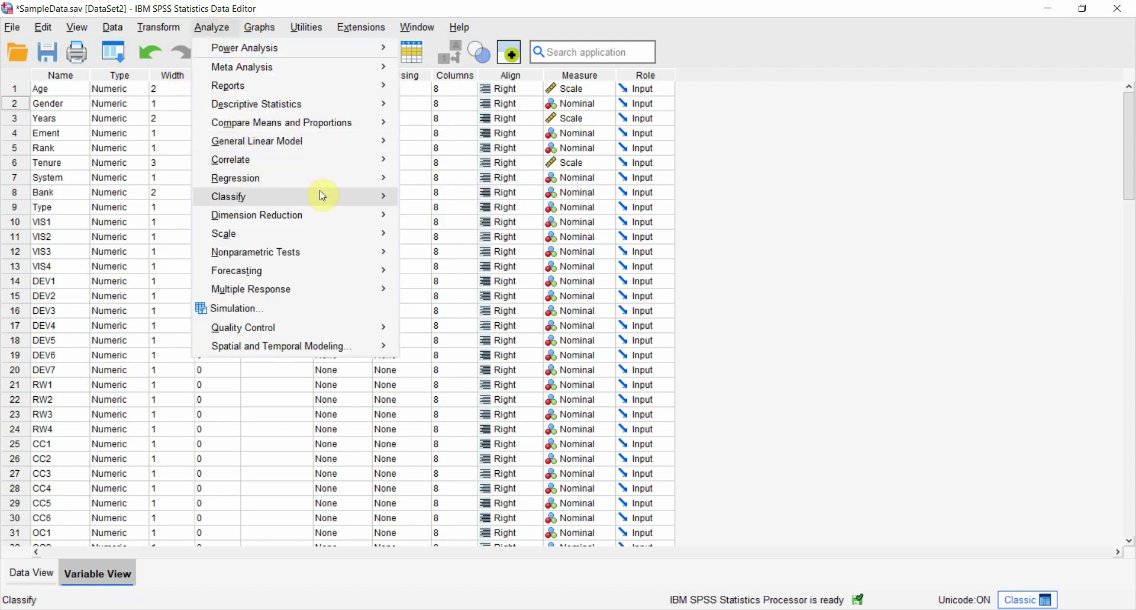
{"action": "left_click", "coordinate": [807, 228]}
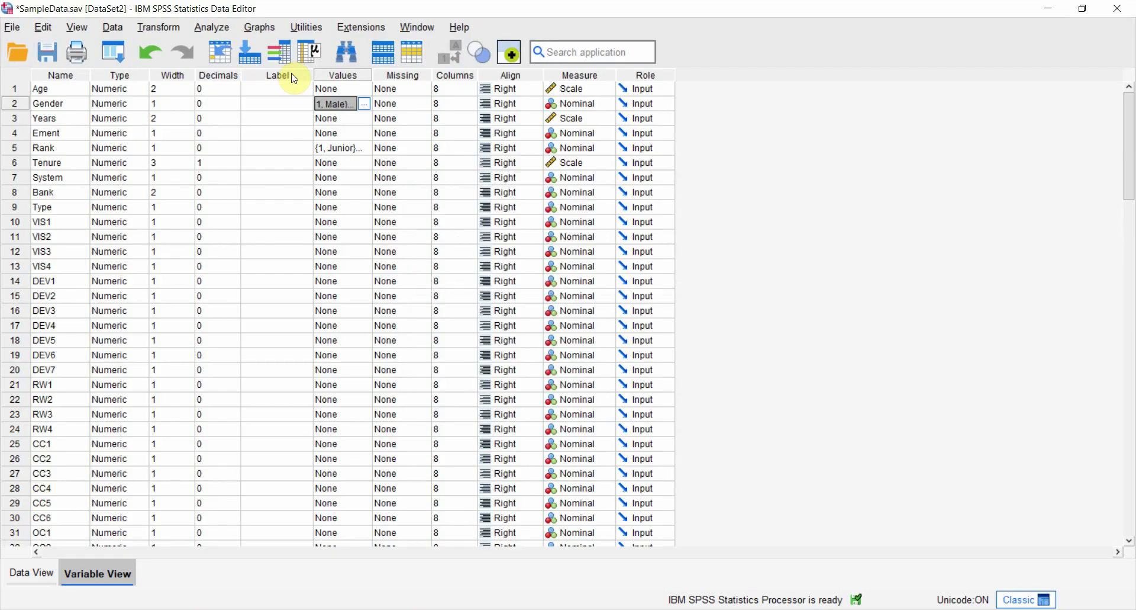
Step: Set up an independent-samples t test of OC with Gender as the grouping variable, defining the groups as 1 and 2
{"action": "left_click", "coordinate": [213, 33]}
{"action": "mouse_move", "coordinate": [300, 121]}
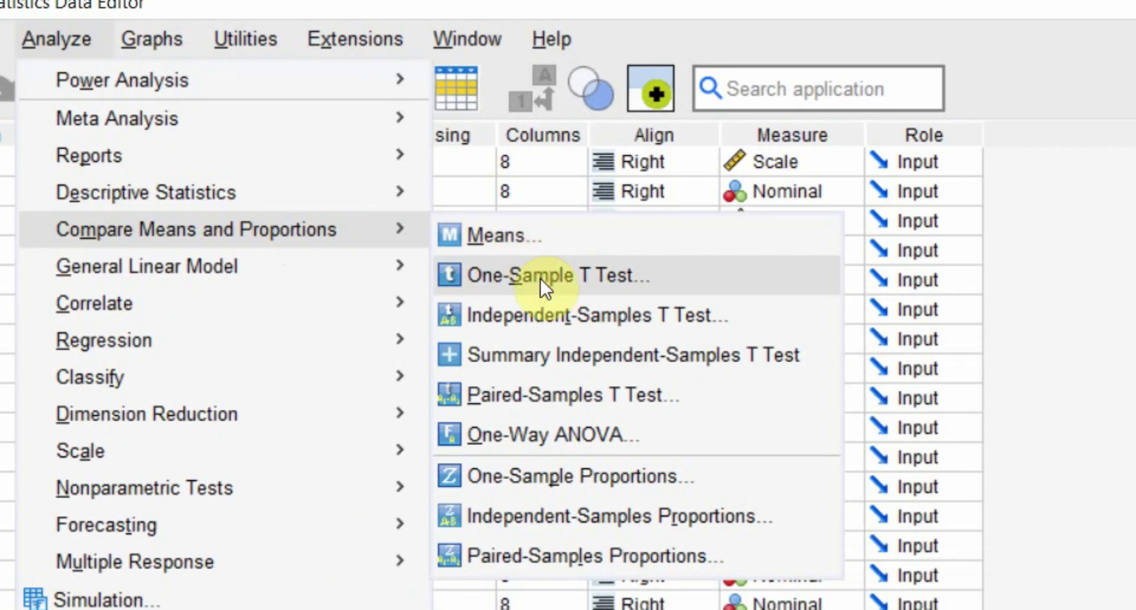
{"action": "left_click", "coordinate": [541, 313]}
{"action": "left_click", "coordinate": [790, 459]}
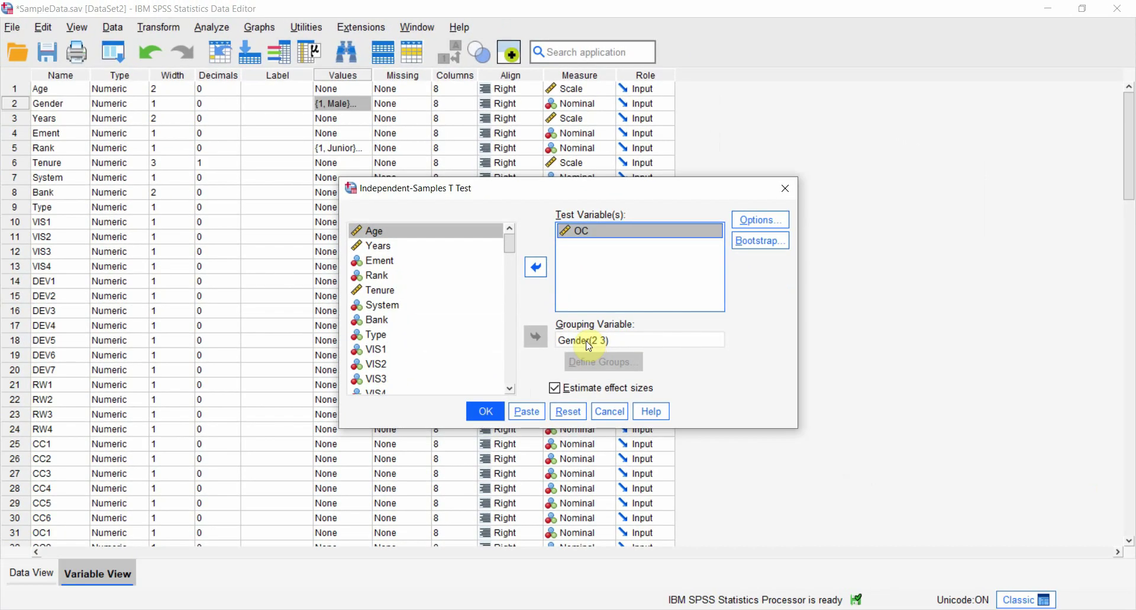
{"action": "left_click", "coordinate": [583, 343]}
{"action": "left_click", "coordinate": [587, 360]}
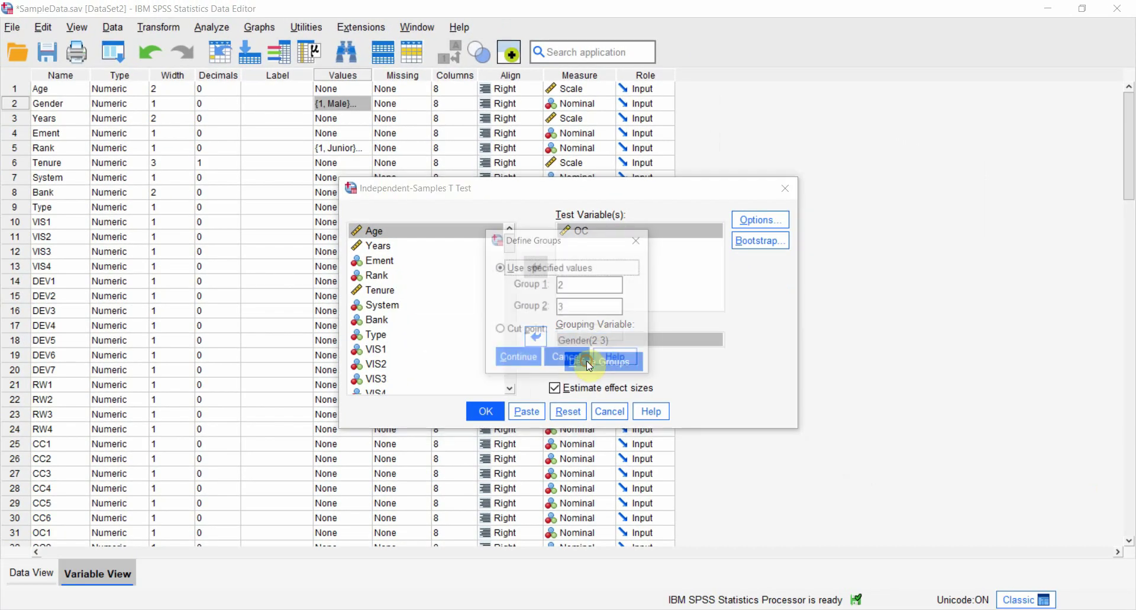
{"action": "double_click", "coordinate": [562, 285]}
{"action": "type", "text": "1"}
{"action": "key", "text": "Tab"}
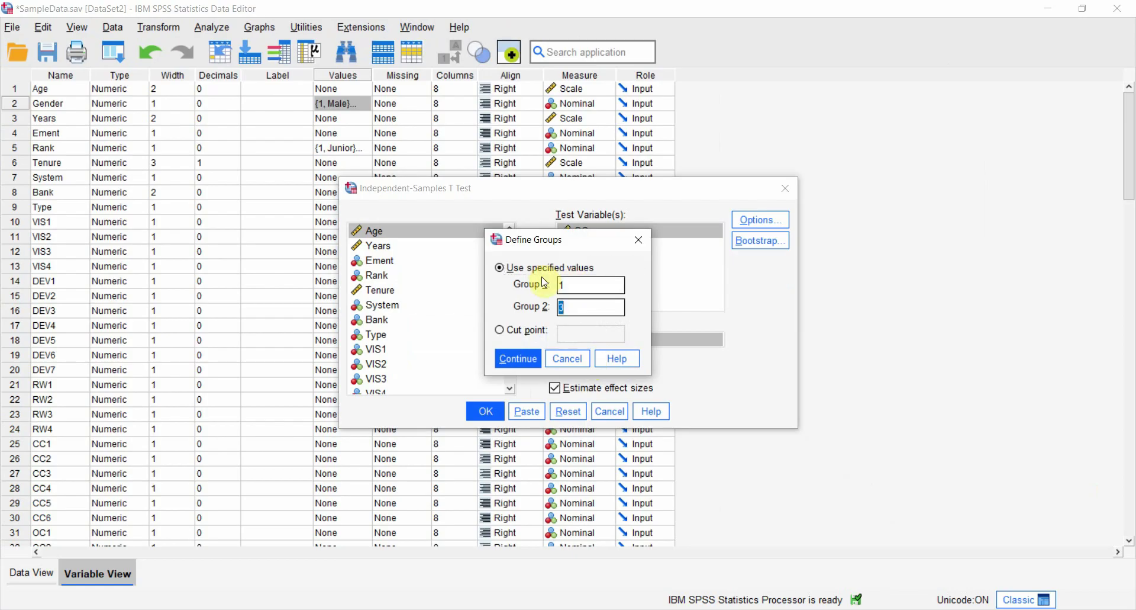
{"action": "type", "text": "2"}
{"action": "left_click", "coordinate": [516, 358]}
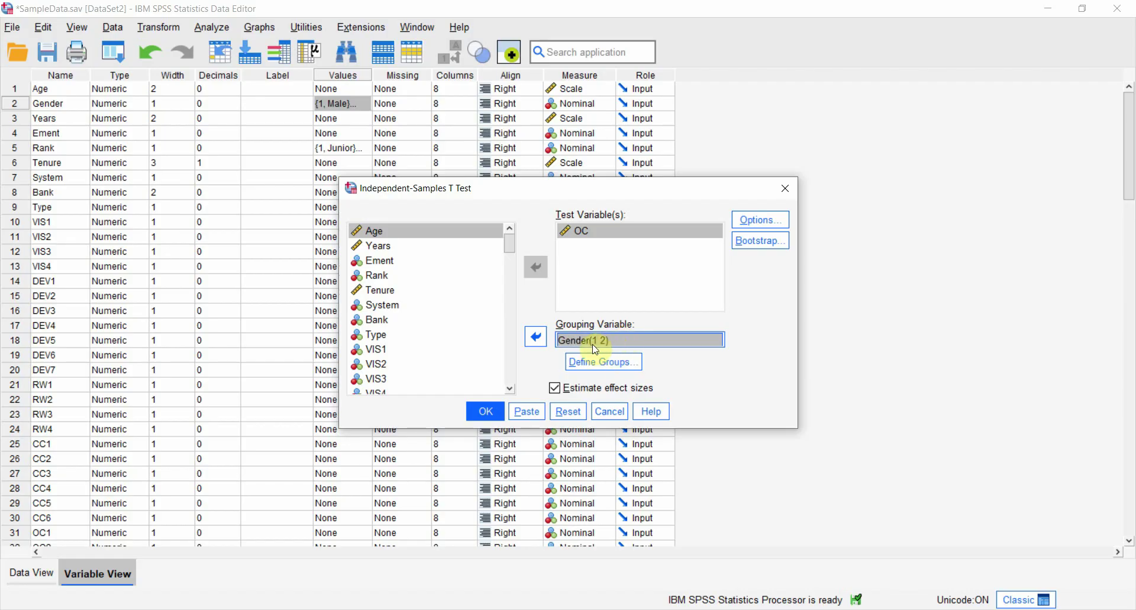
Step: Check the Gender group definitions and run the independent-samples t test on OC
{"action": "left_click", "coordinate": [602, 361]}
{"action": "left_click", "coordinate": [572, 306]}
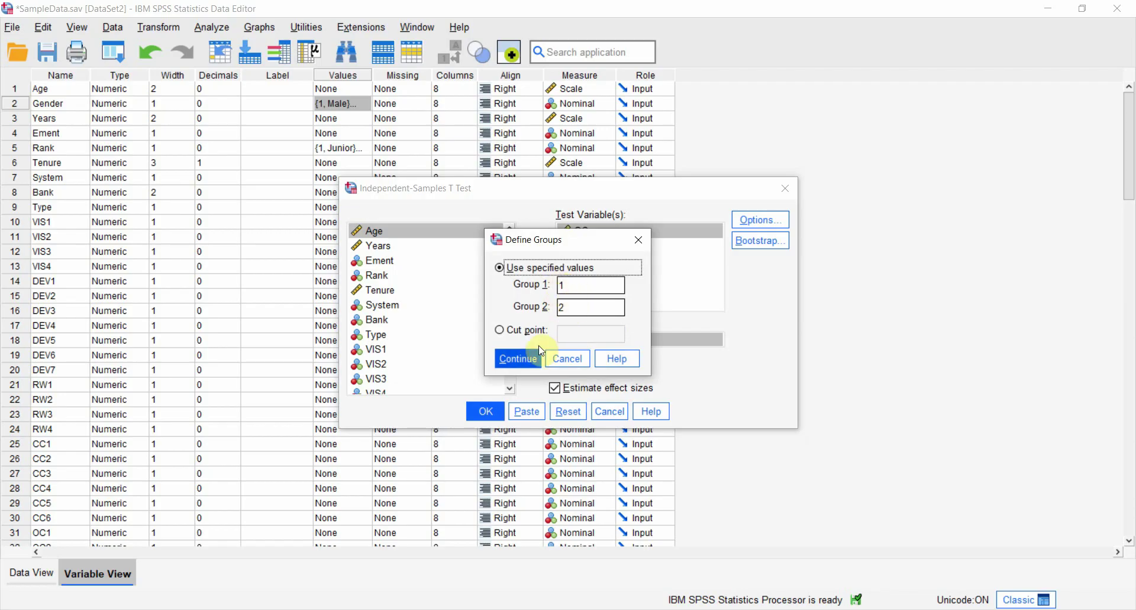
{"action": "left_click", "coordinate": [518, 358]}
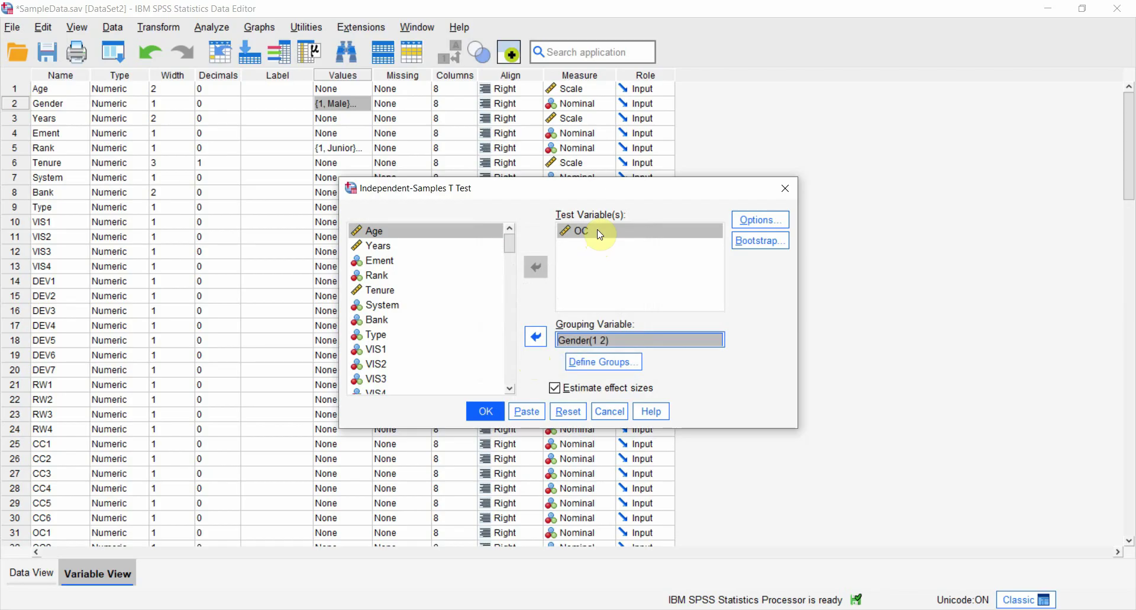
{"action": "left_click", "coordinate": [480, 411]}
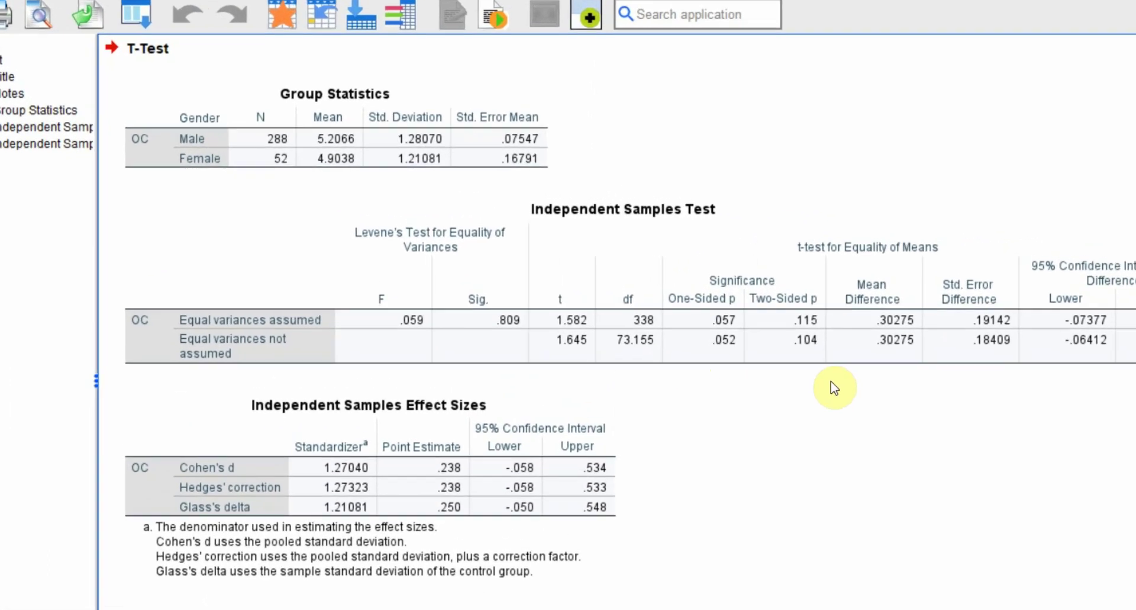
{"action": "left_click", "coordinate": [1086, 490]}
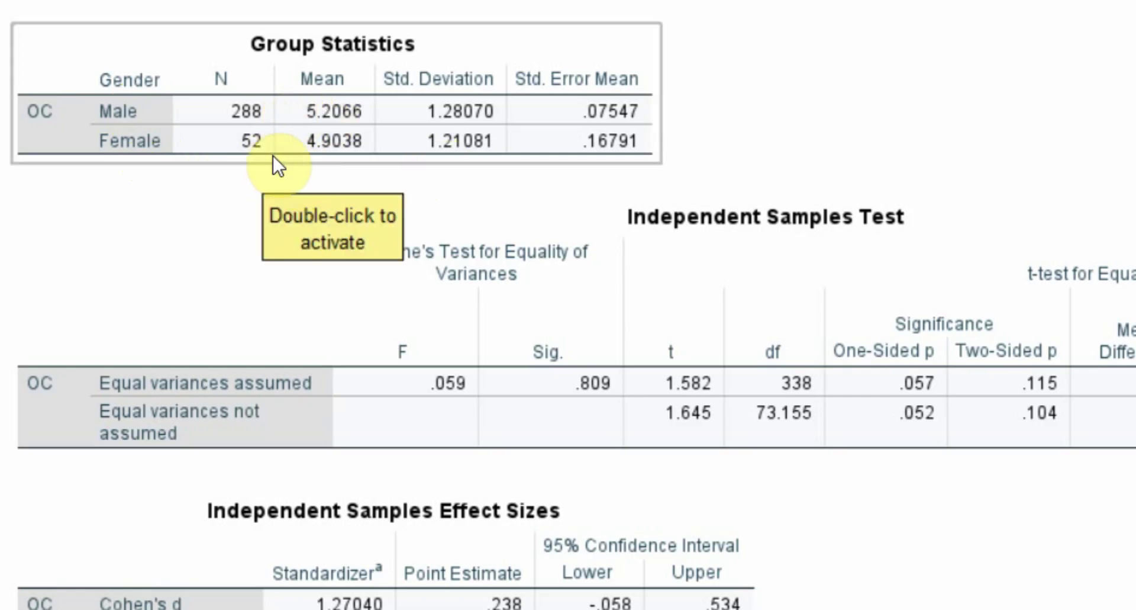
Step: Run a linear regression with OC as dependent and Gender as independent variable, and select the Coefficients table in the output
{"action": "left_click", "coordinate": [279, 30]}
{"action": "mouse_move", "coordinate": [286, 208]}
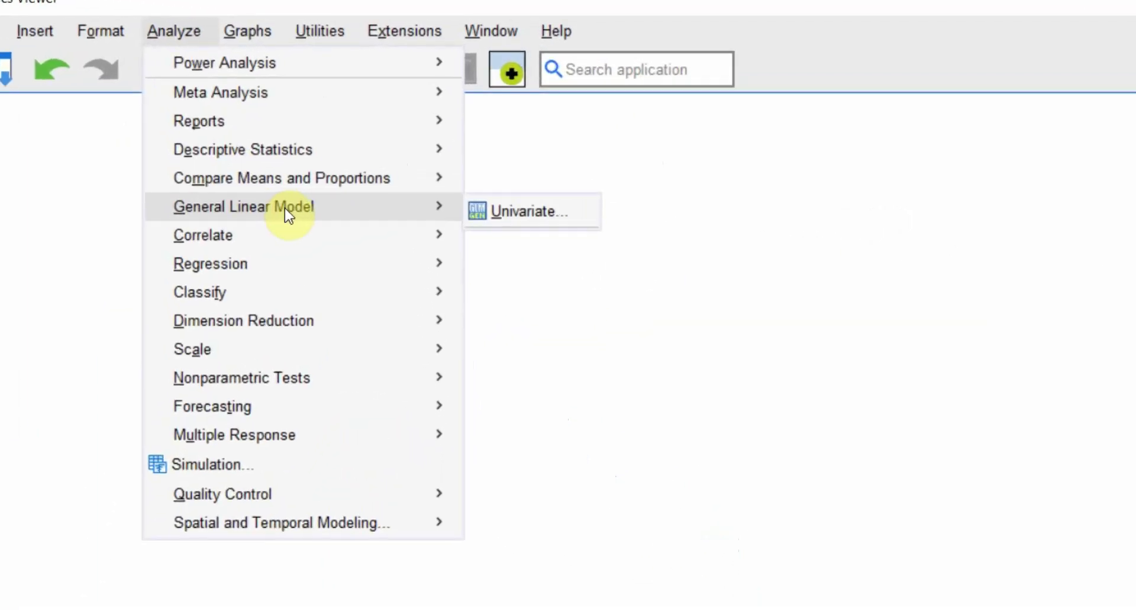
{"action": "mouse_move", "coordinate": [413, 267]}
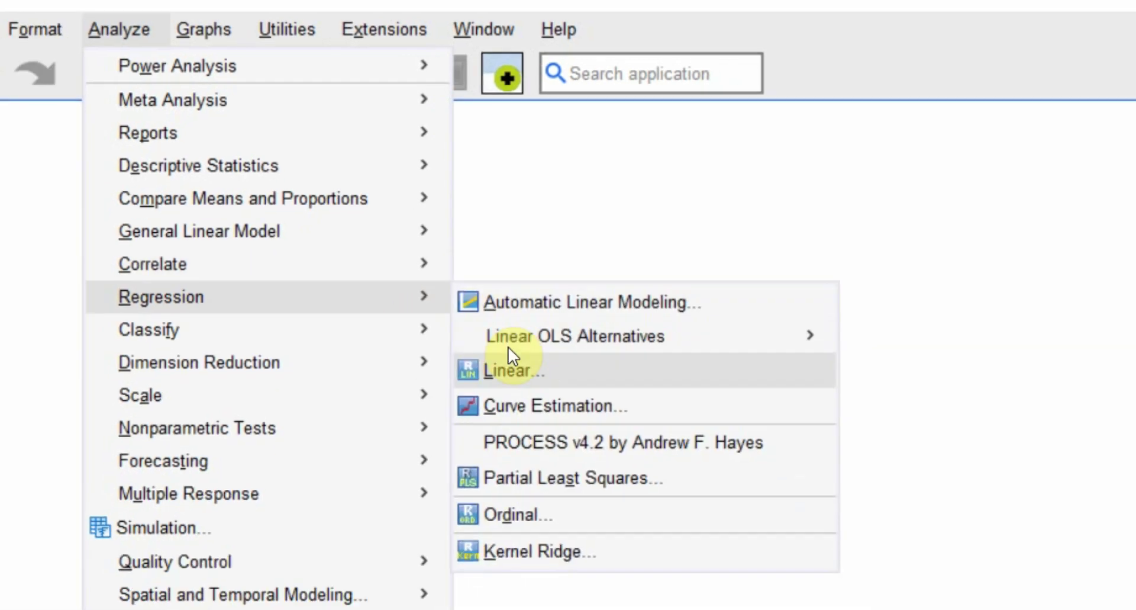
{"action": "left_click", "coordinate": [510, 367]}
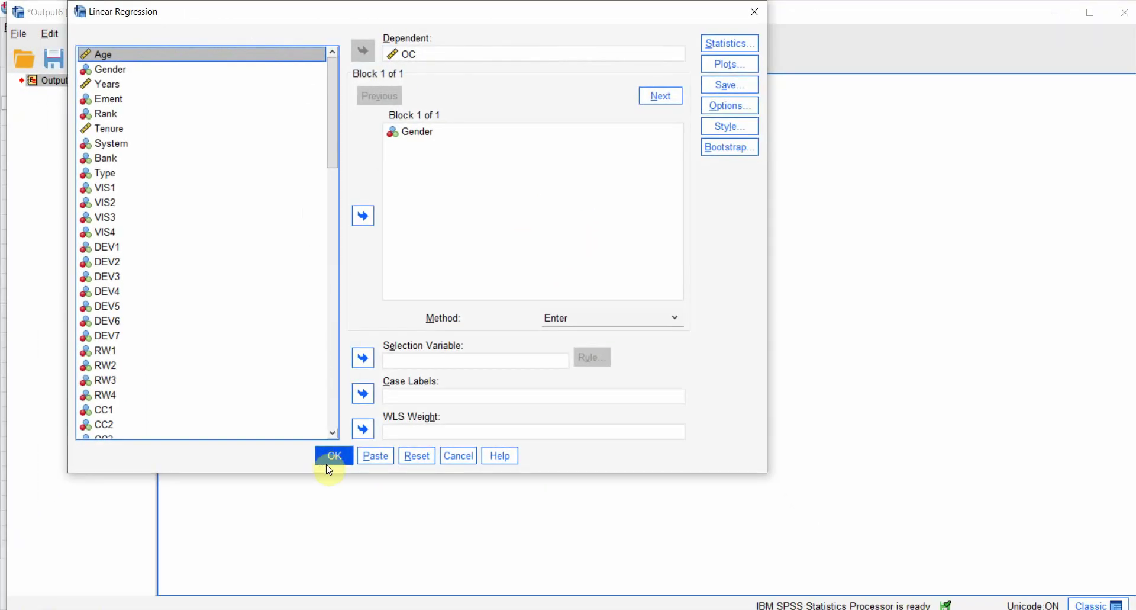
{"action": "left_click", "coordinate": [329, 467]}
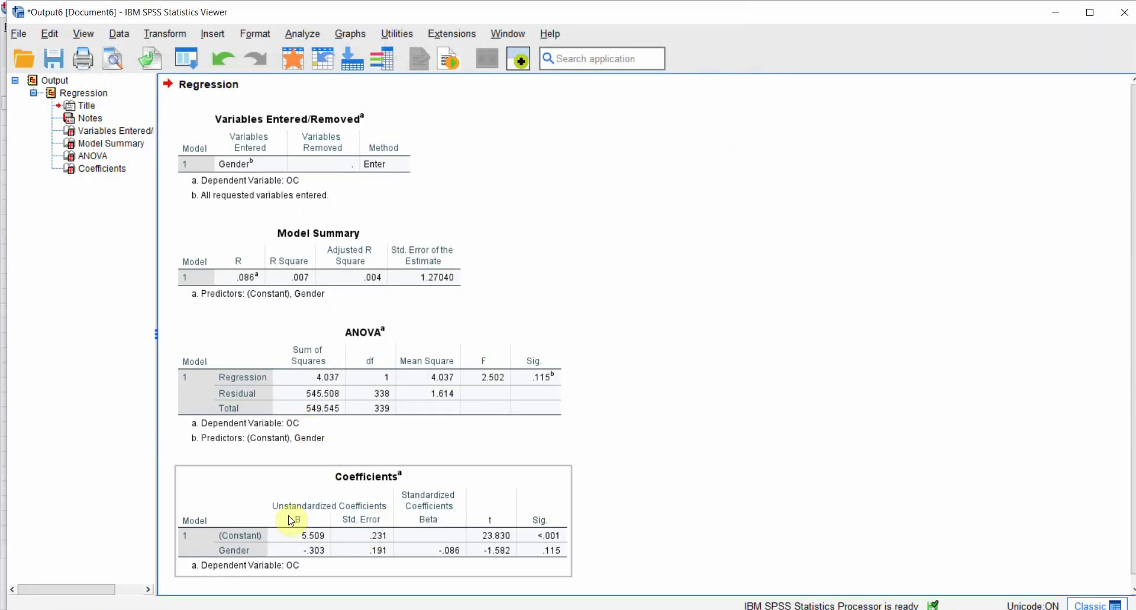
{"action": "left_click", "coordinate": [271, 505]}
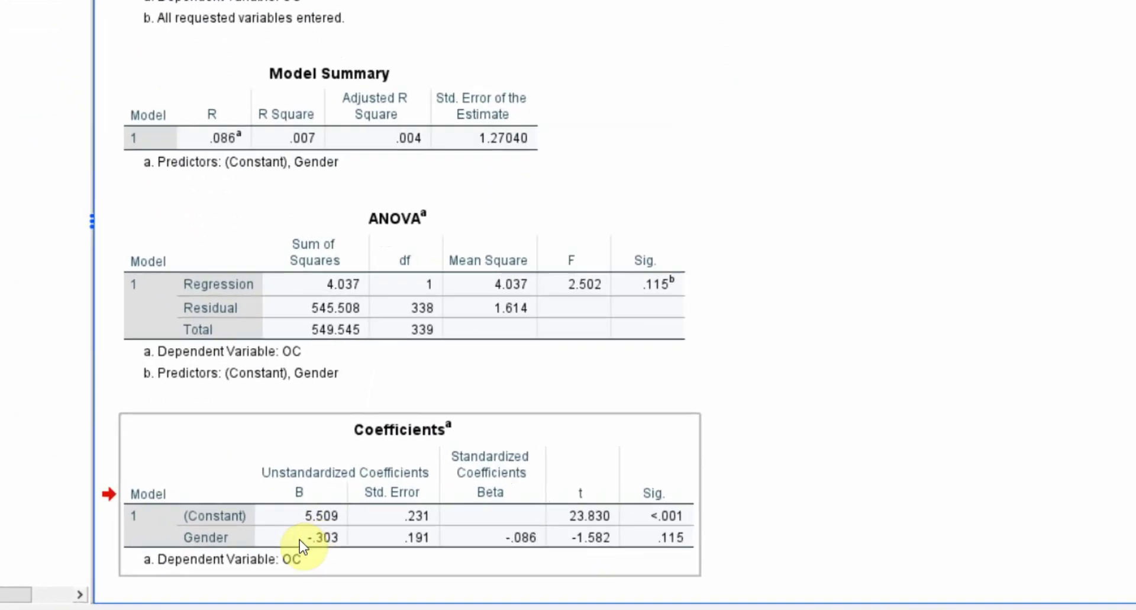
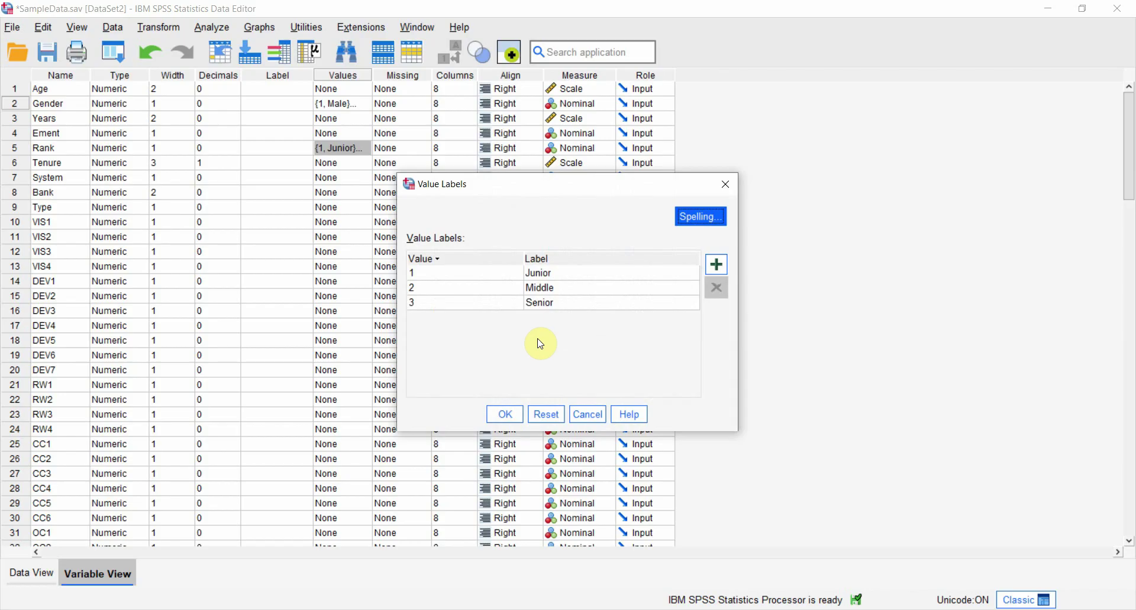
Step: Review the Junior, Middle and Senior value labels of the Rank variable and close the value label settings
{"action": "left_click", "coordinate": [545, 274]}
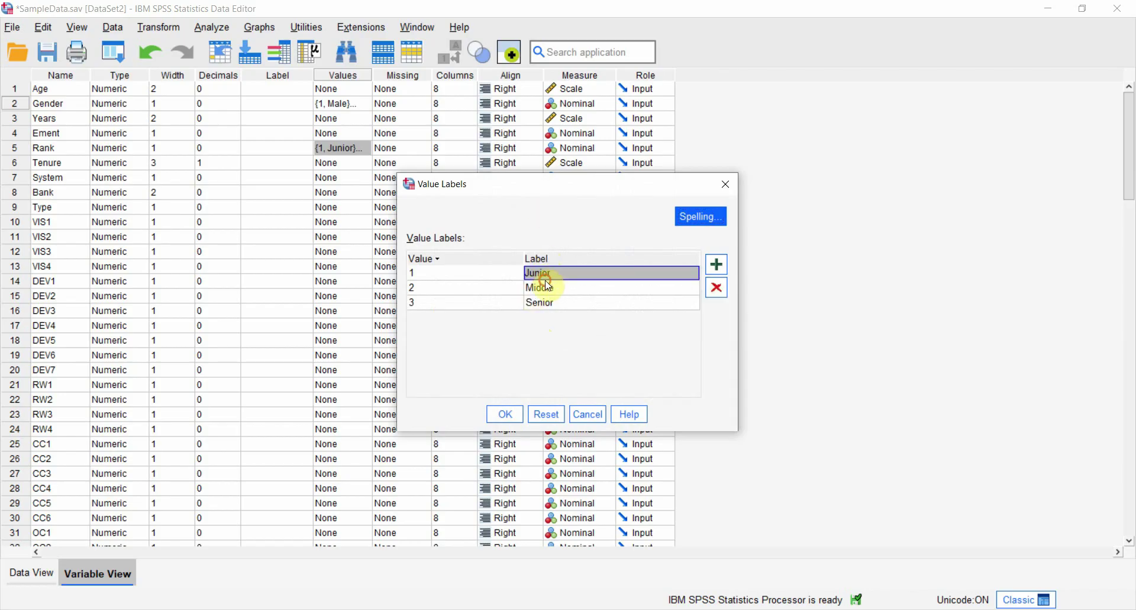
{"action": "left_click", "coordinate": [547, 288]}
{"action": "left_click", "coordinate": [553, 302]}
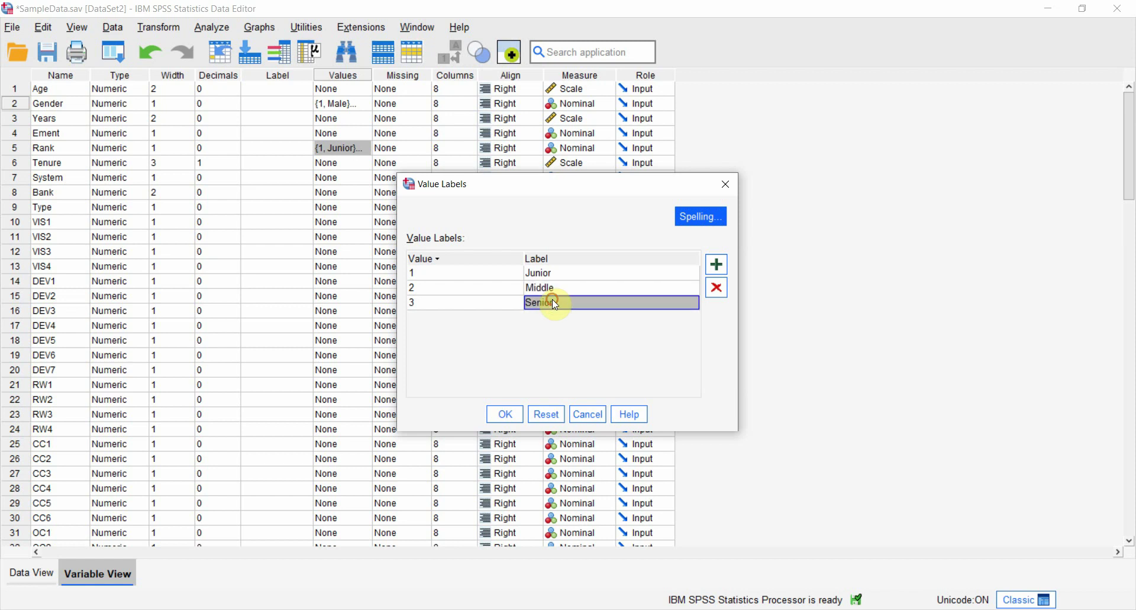
{"action": "left_click", "coordinate": [508, 414]}
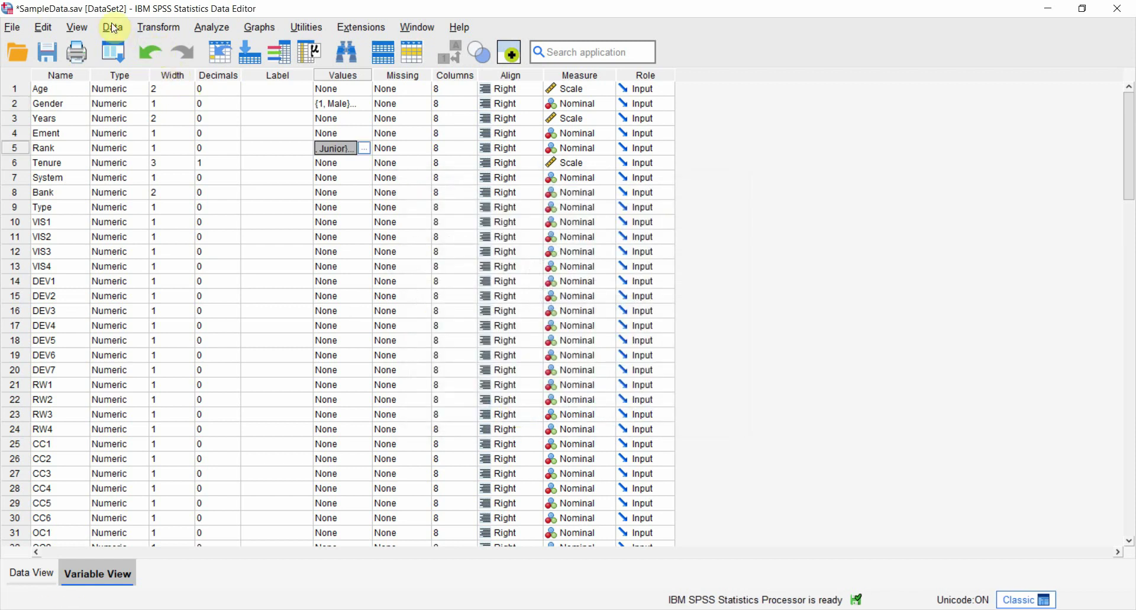
Step: Create main-effect dummy variables for Rank, using Rank as the root name
{"action": "left_click", "coordinate": [157, 28]}
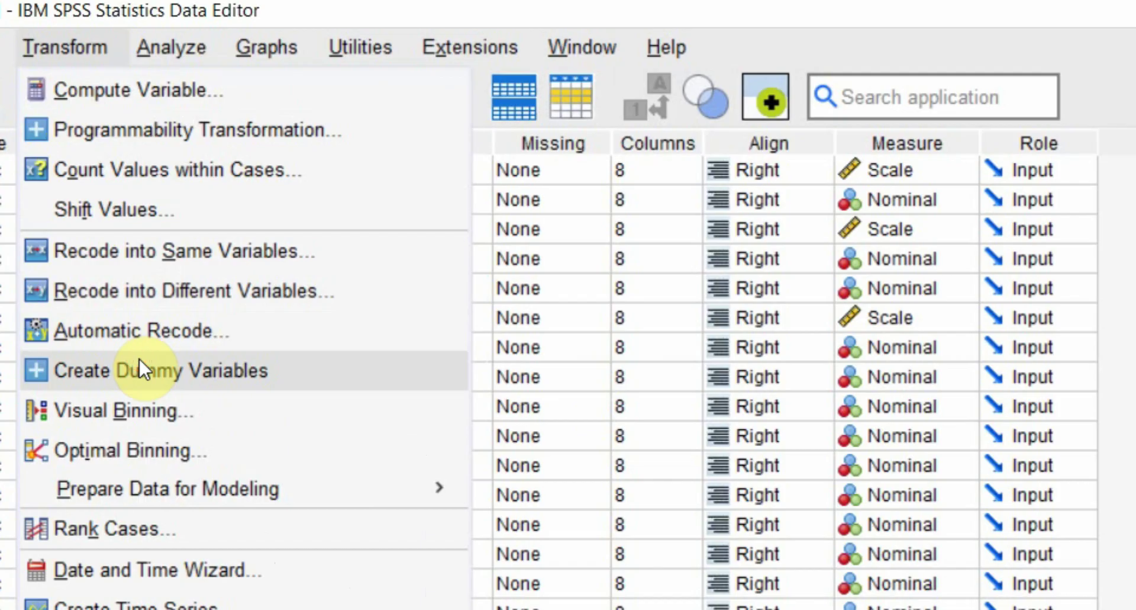
{"action": "left_click", "coordinate": [139, 359]}
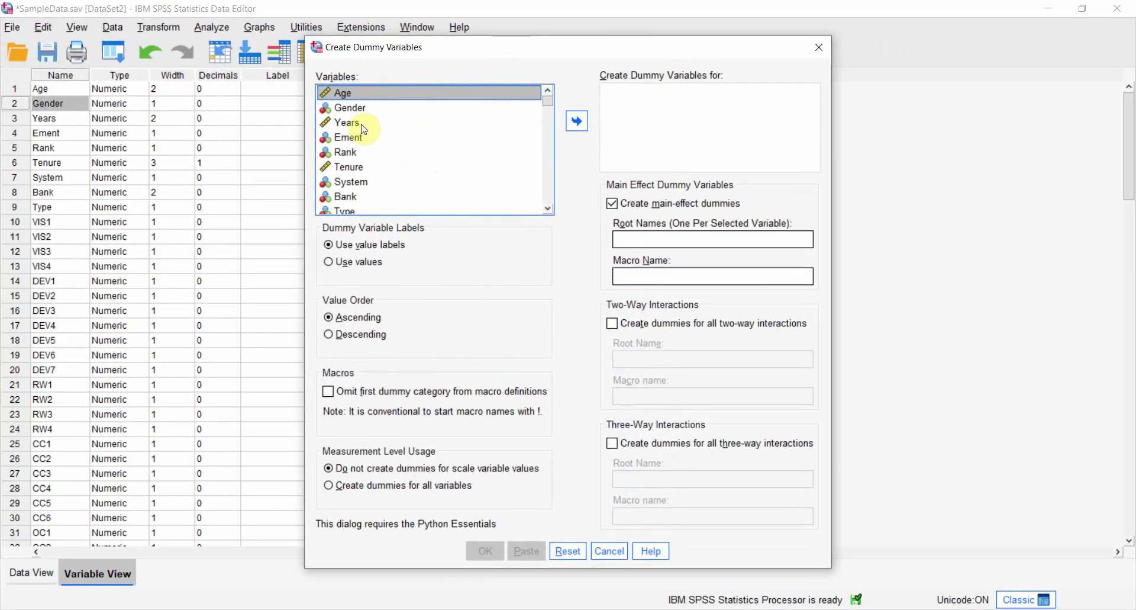
{"action": "left_click", "coordinate": [342, 151]}
{"action": "left_click", "coordinate": [572, 127]}
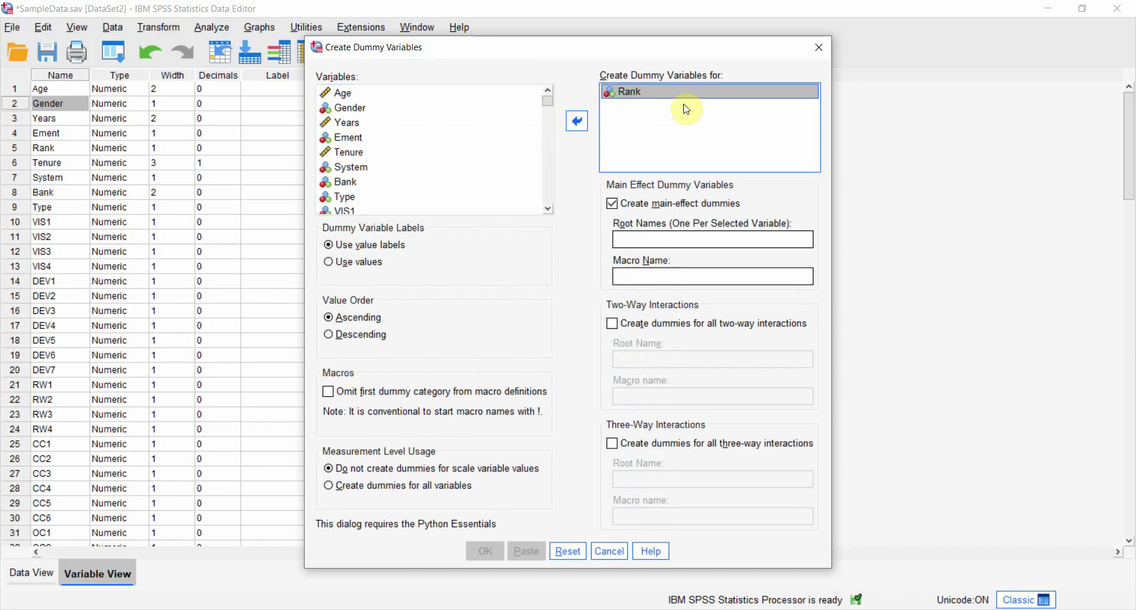
{"action": "left_click", "coordinate": [658, 240]}
{"action": "type", "text": "Rank"}
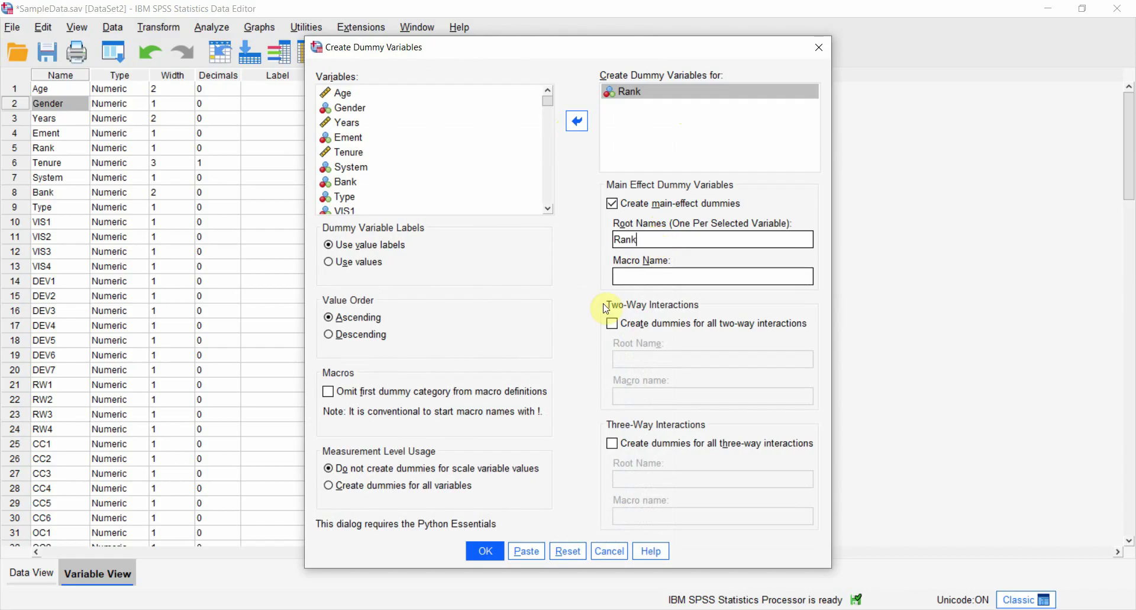
{"action": "left_click", "coordinate": [490, 555]}
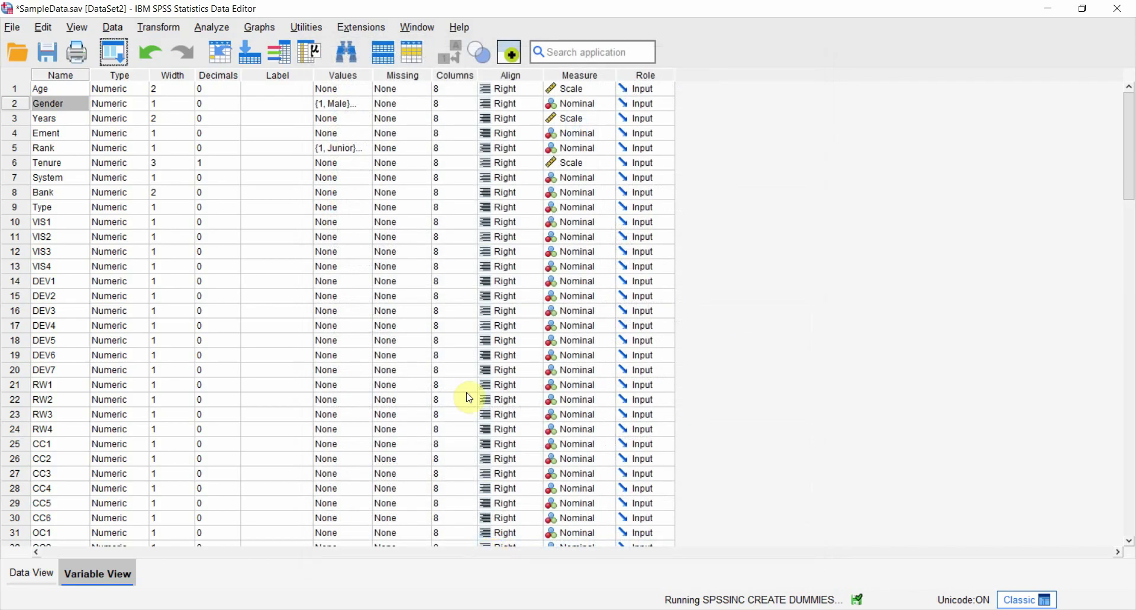
Step: Close the dummy variable creation output without saving it
{"action": "left_click_drag", "start_coordinate": [1129, 148], "coordinate": [1127, 394]}
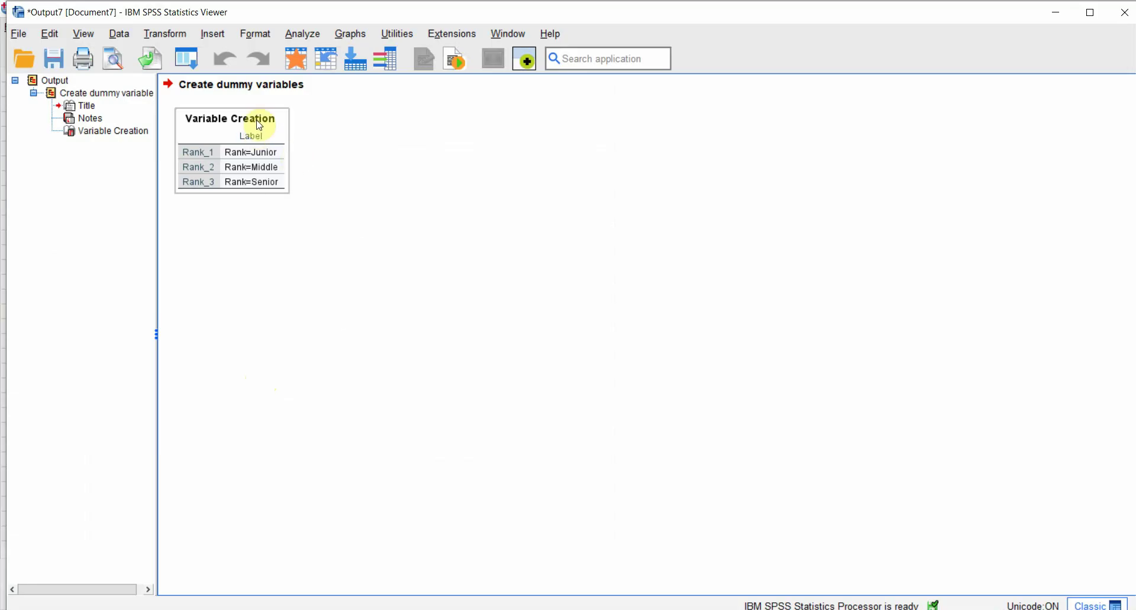
{"action": "left_click", "coordinate": [1122, 8]}
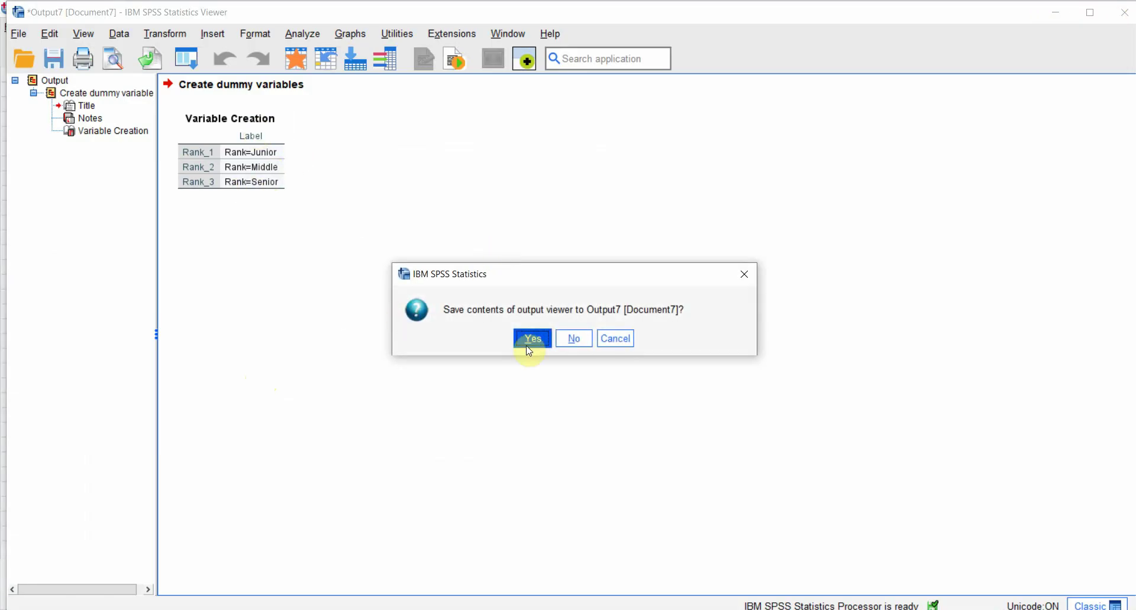
{"action": "left_click", "coordinate": [569, 335]}
Step: Shorten the variable labels of Rank_1 and Rank_2 to Junior and Middle by removing the Rank= prefix
{"action": "left_click", "coordinate": [266, 355]}
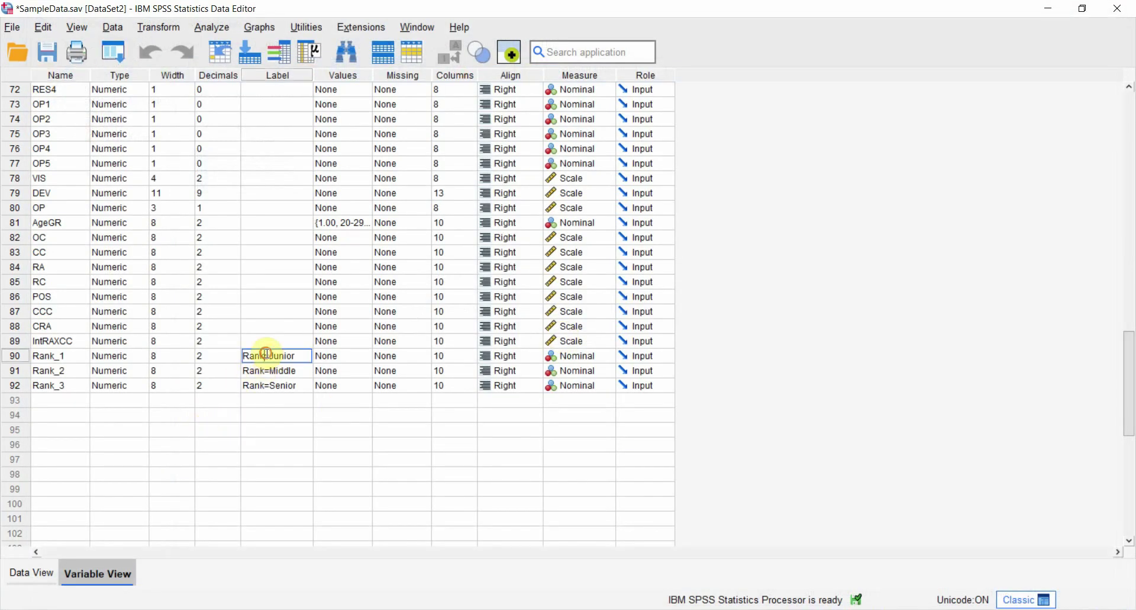
{"action": "key", "text": "shift+Home"}
{"action": "key", "text": "BackSpace"}
{"action": "key", "text": "Return"}
{"action": "double_click", "coordinate": [271, 372]}
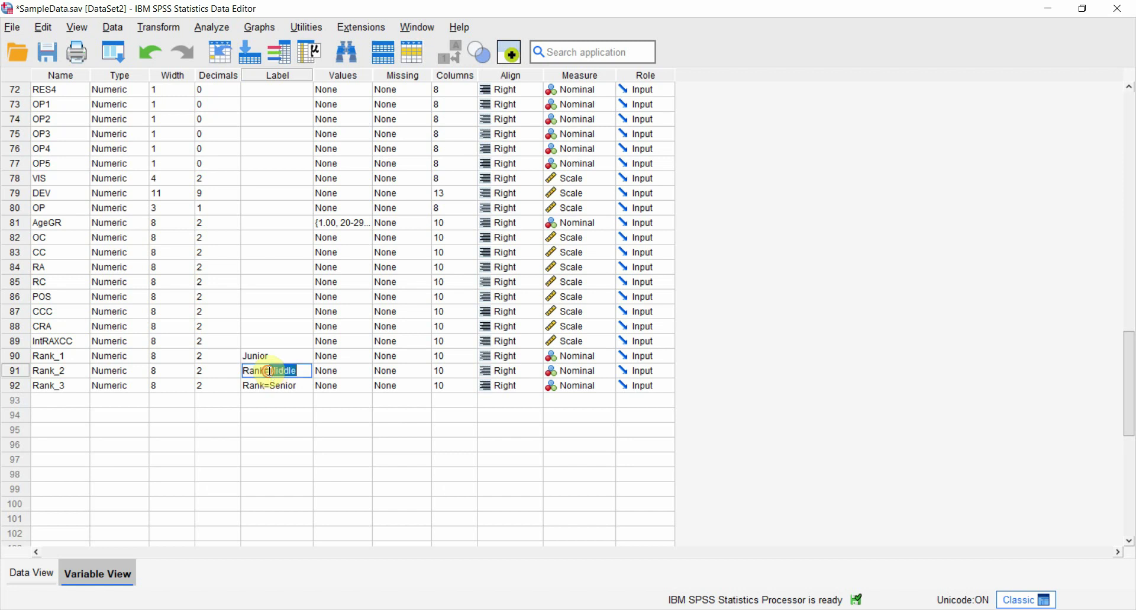
{"action": "key", "text": "Left"}
{"action": "key", "text": "Left"}
{"action": "key", "text": "shift+Home"}
{"action": "key", "text": "BackSpace"}
{"action": "key", "text": "Return"}
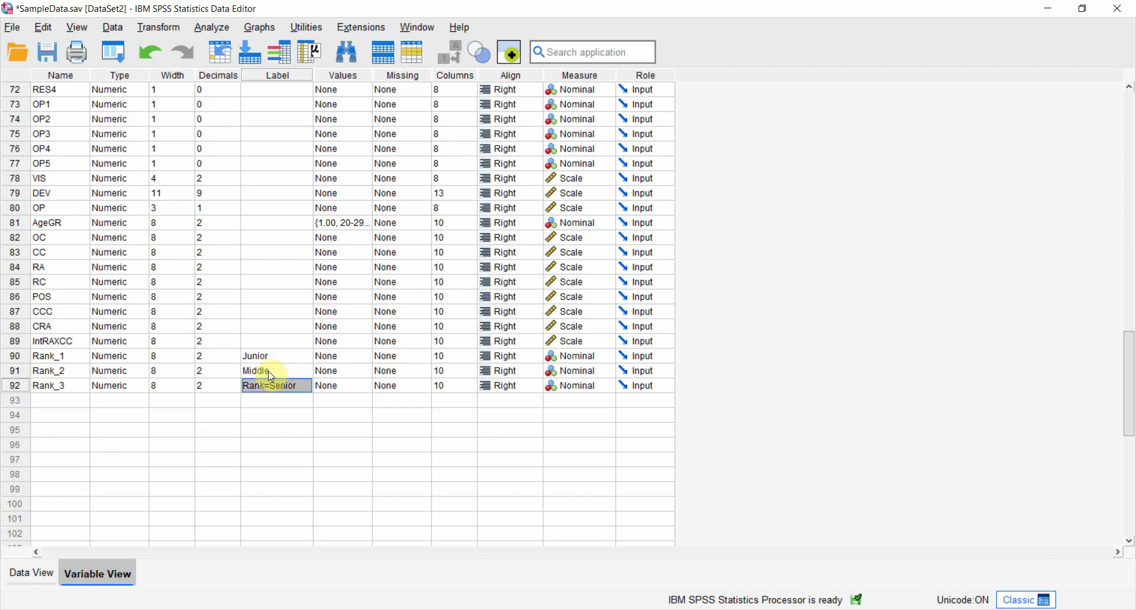
Step: Shorten the variable label of Rank_3 to Senior
{"action": "double_click", "coordinate": [272, 386]}
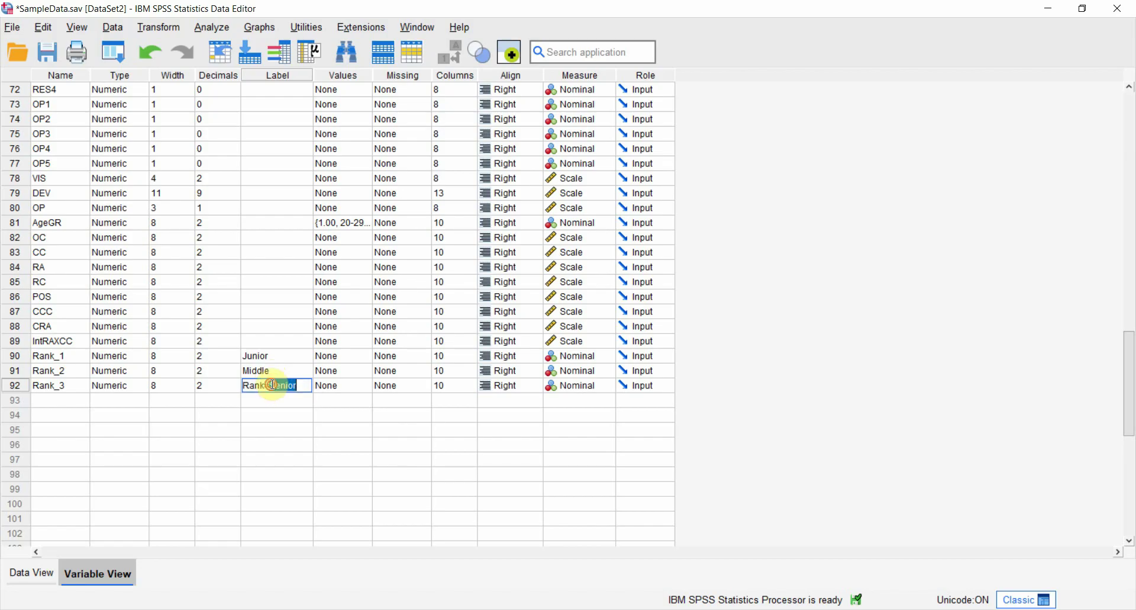
{"action": "key", "text": "Left"}
{"action": "key", "text": "shift+Home"}
{"action": "key", "text": "BackSpace"}
{"action": "left_click", "coordinate": [272, 385]}
Step: Rename the variables Rank_1, Rank_2 and Rank_3 as Junior, Middle and Senior
{"action": "left_click", "coordinate": [267, 356]}
{"action": "double_click", "coordinate": [268, 355]}
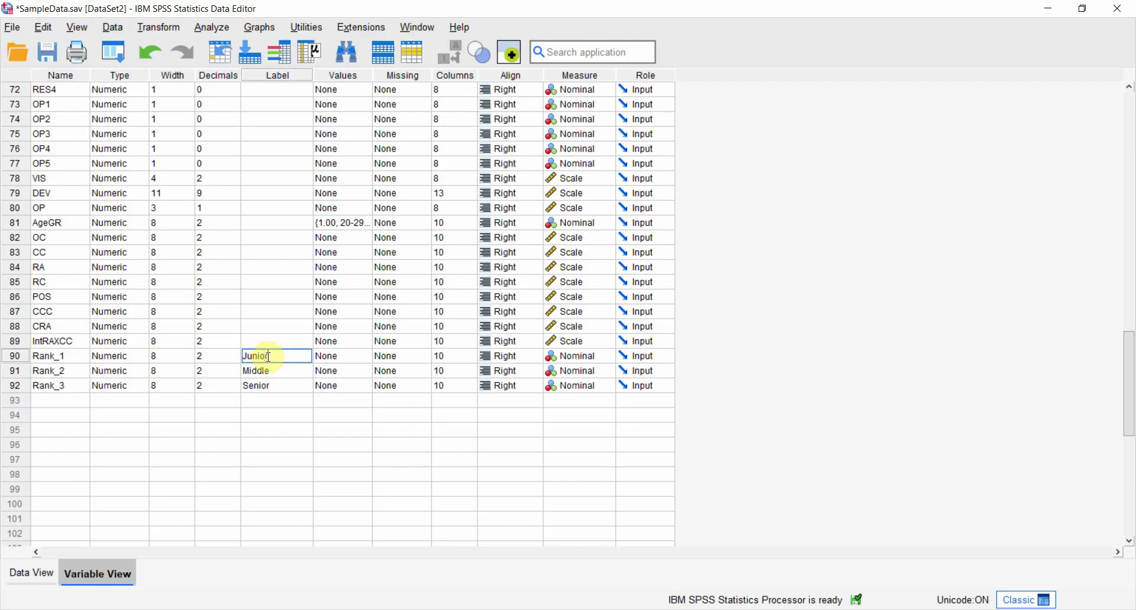
{"action": "left_click", "coordinate": [45, 355]}
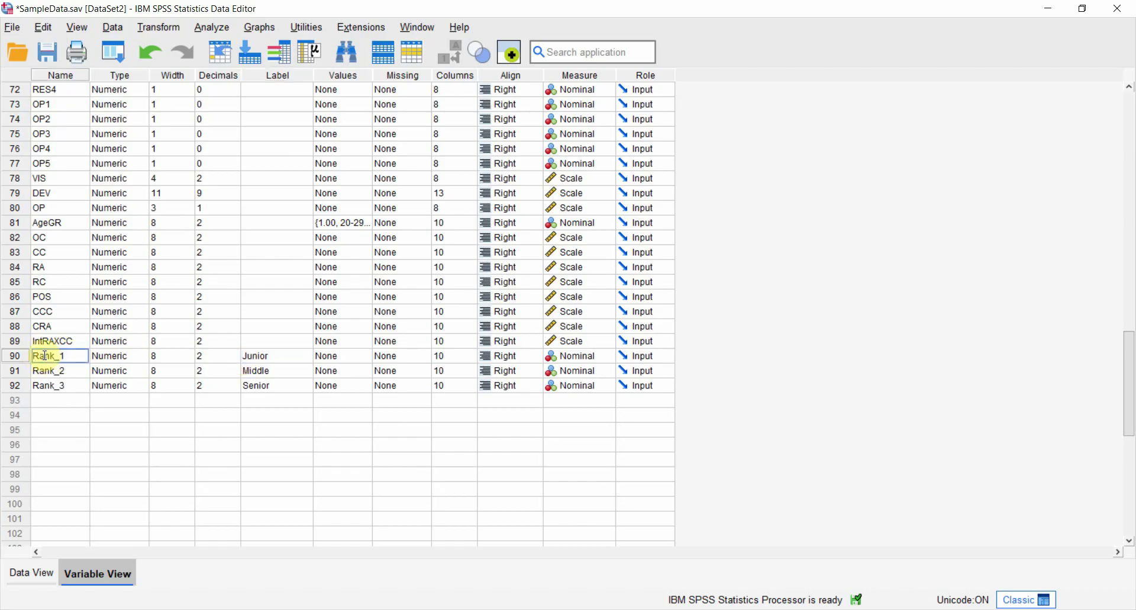
{"action": "double_click", "coordinate": [45, 355]}
{"action": "type", "text": "Junior"}
{"action": "key", "text": "Return"}
{"action": "type", "text": "Middle"}
{"action": "key", "text": "Return"}
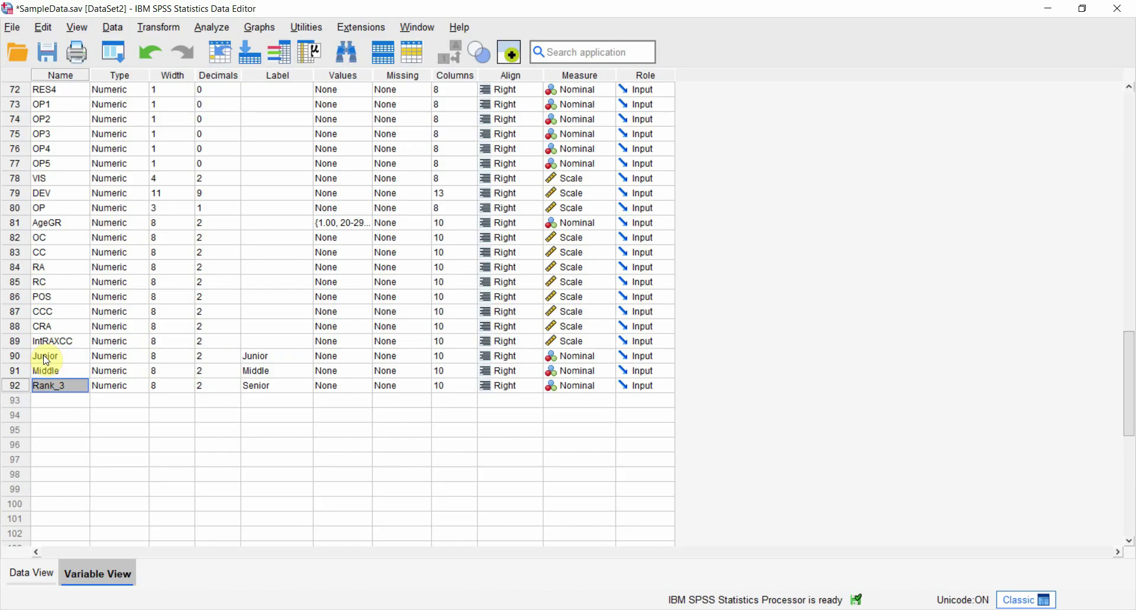
{"action": "type", "text": "Senior"}
{"action": "key", "text": "Return"}
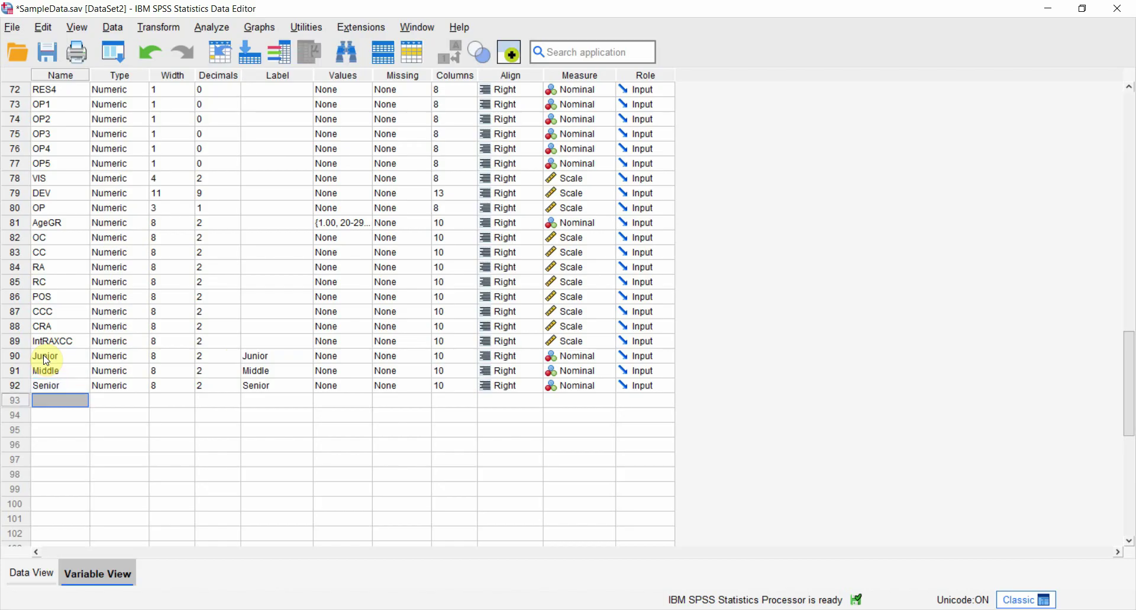
Step: Examine how the first cases are coded in the Junior, Middle and Senior dummy columns of the data
{"action": "left_click", "coordinate": [37, 573]}
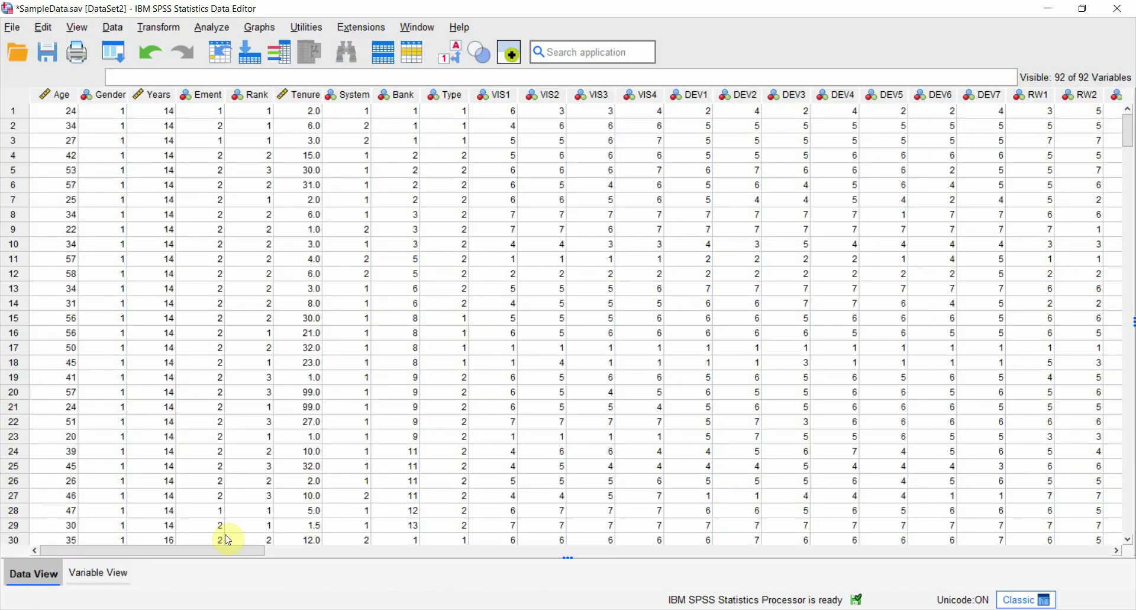
{"action": "left_click_drag", "start_coordinate": [223, 551], "coordinate": [1002, 554]}
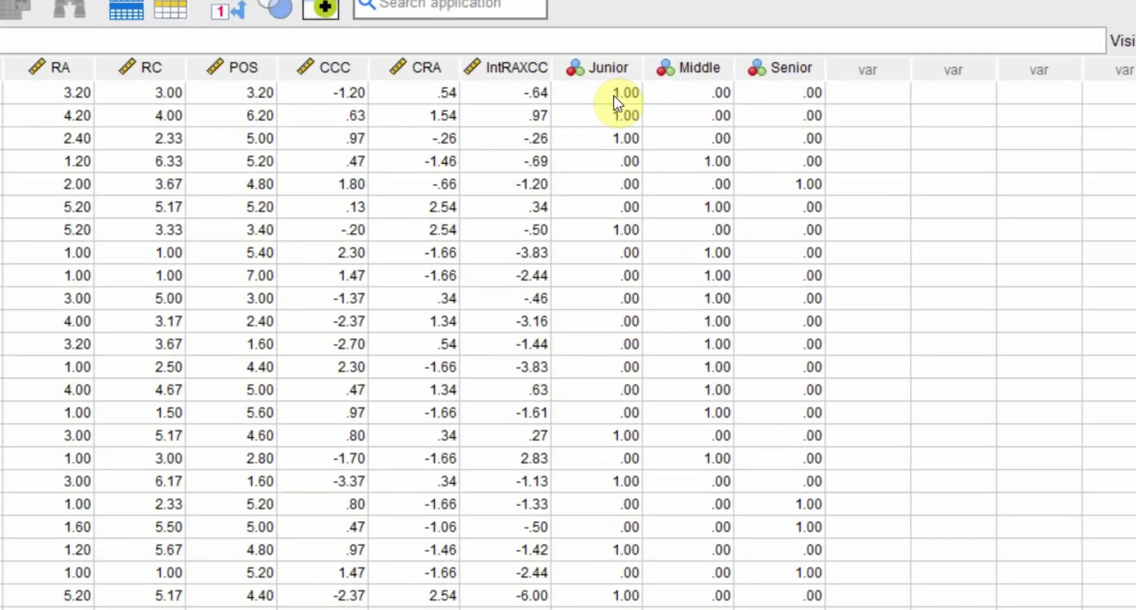
{"action": "left_click", "coordinate": [687, 111]}
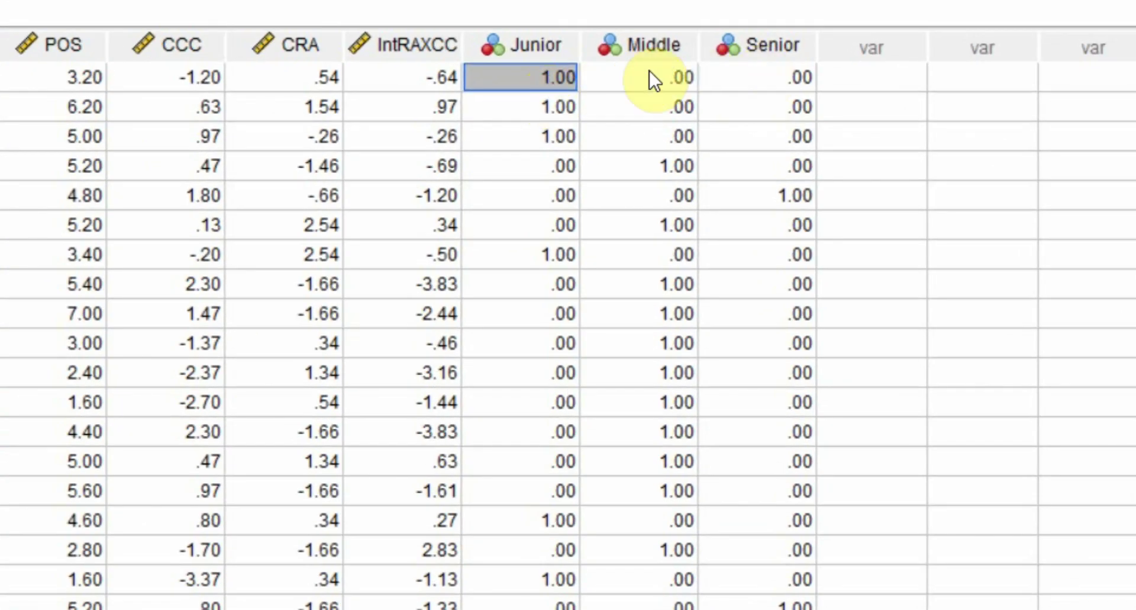
{"action": "left_click", "coordinate": [567, 108]}
{"action": "left_click_drag", "start_coordinate": [567, 108], "coordinate": [568, 136]}
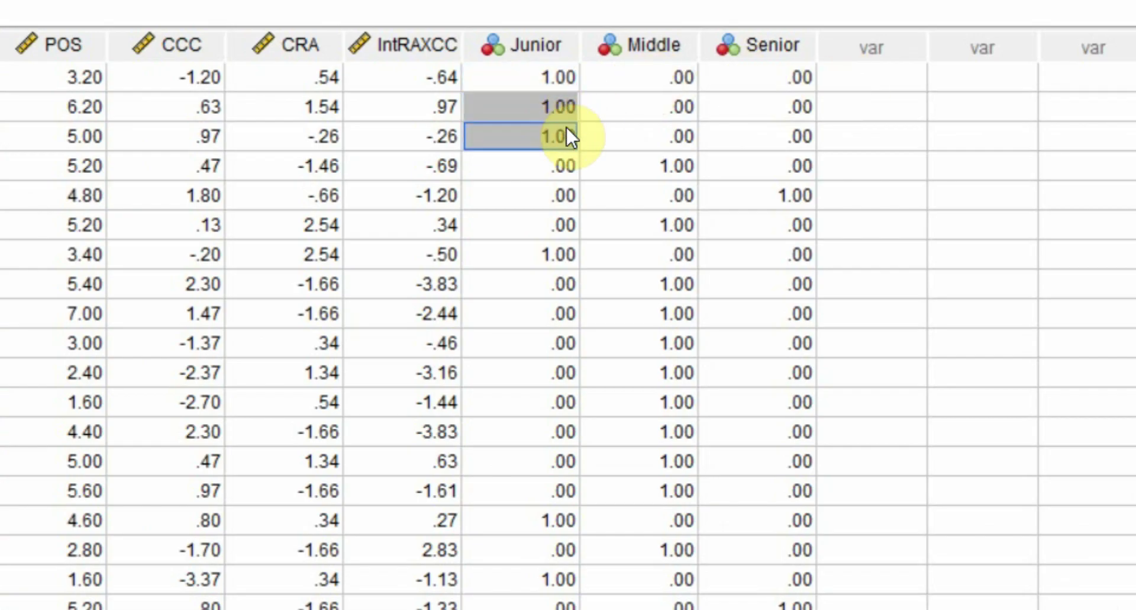
{"action": "left_click", "coordinate": [666, 156]}
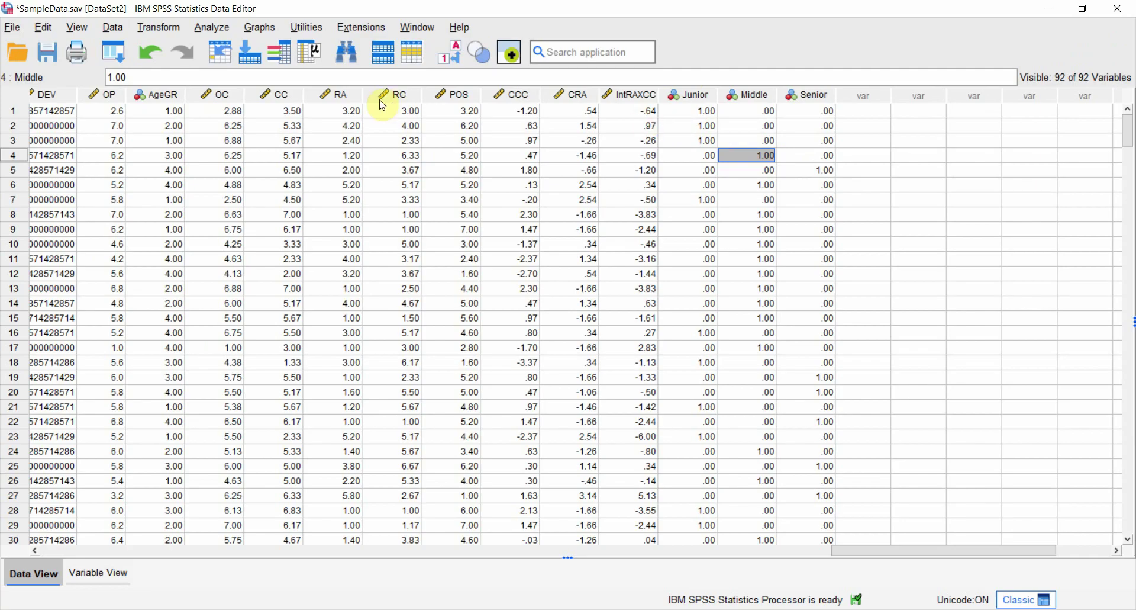
Step: Start a linear regression with OC as dependent variable and remove Gender from the independent variables
{"action": "left_click", "coordinate": [206, 28]}
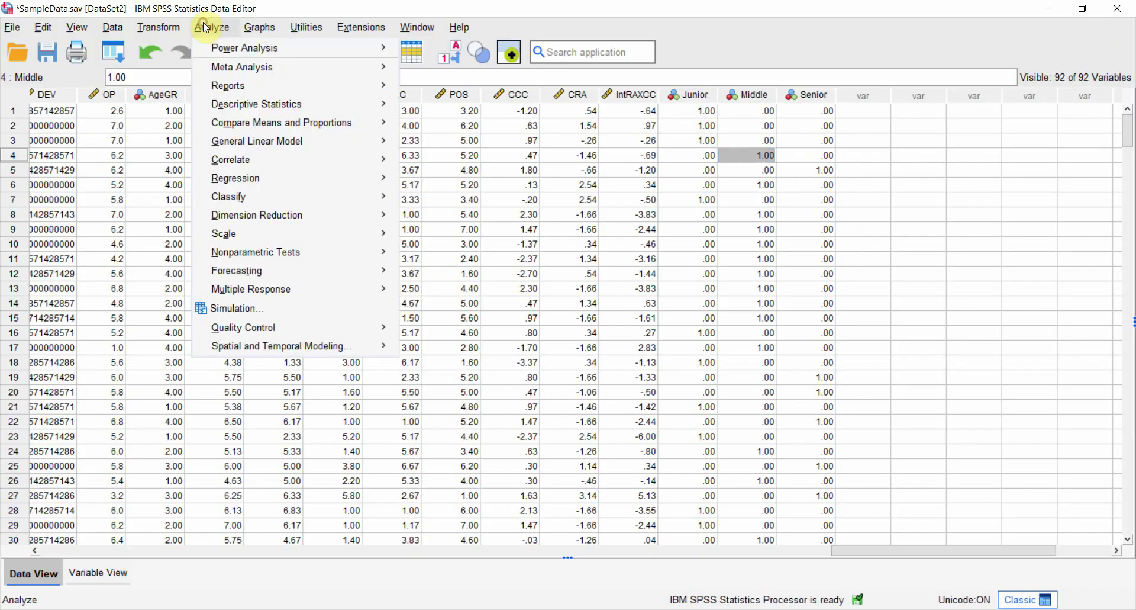
{"action": "mouse_move", "coordinate": [364, 188]}
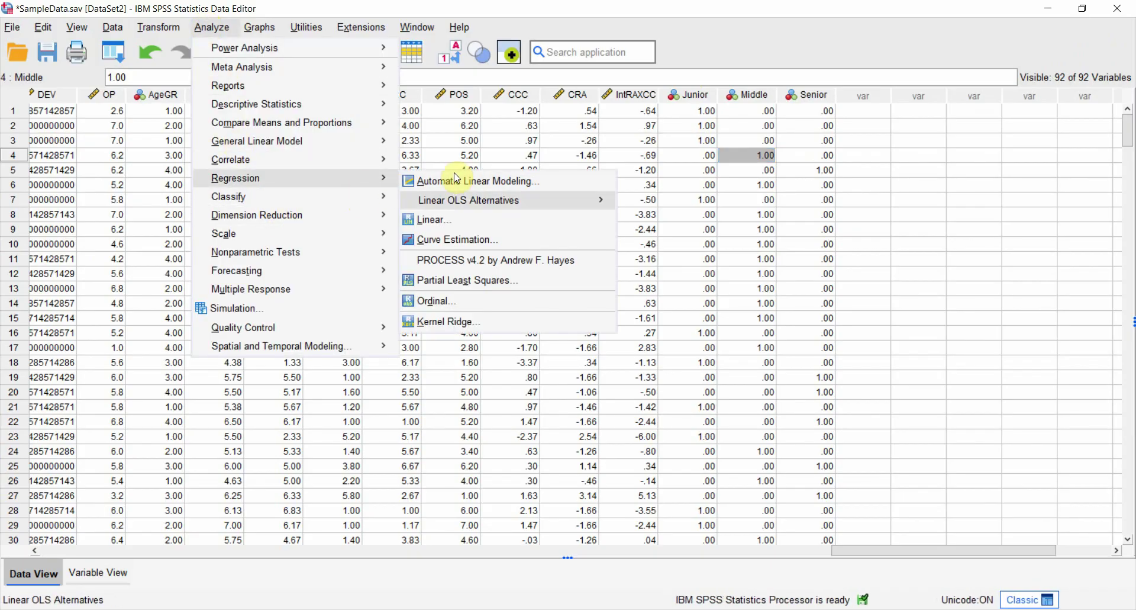
{"action": "left_click", "coordinate": [456, 218]}
{"action": "left_click", "coordinate": [418, 132]}
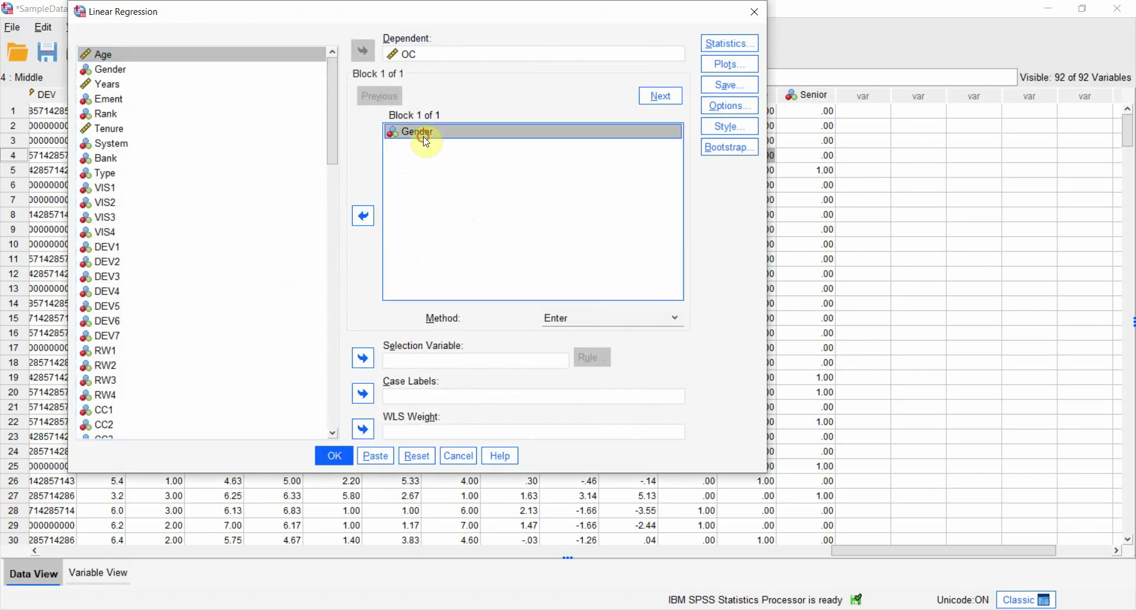
{"action": "left_click", "coordinate": [364, 218]}
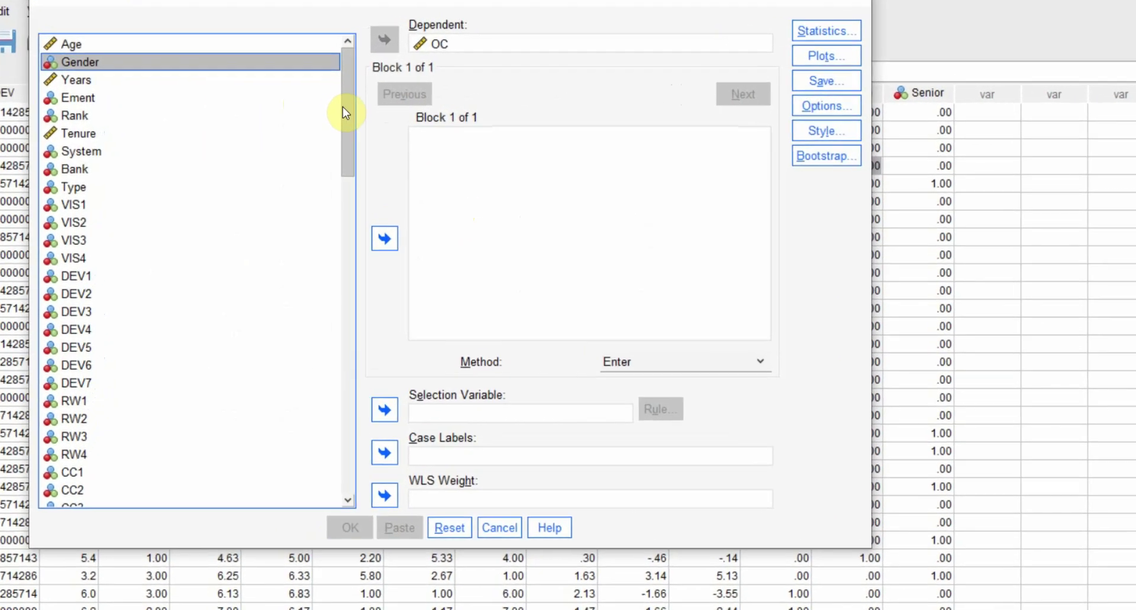
{"action": "left_click_drag", "start_coordinate": [339, 104], "coordinate": [342, 415]}
{"action": "left_click", "coordinate": [94, 522]}
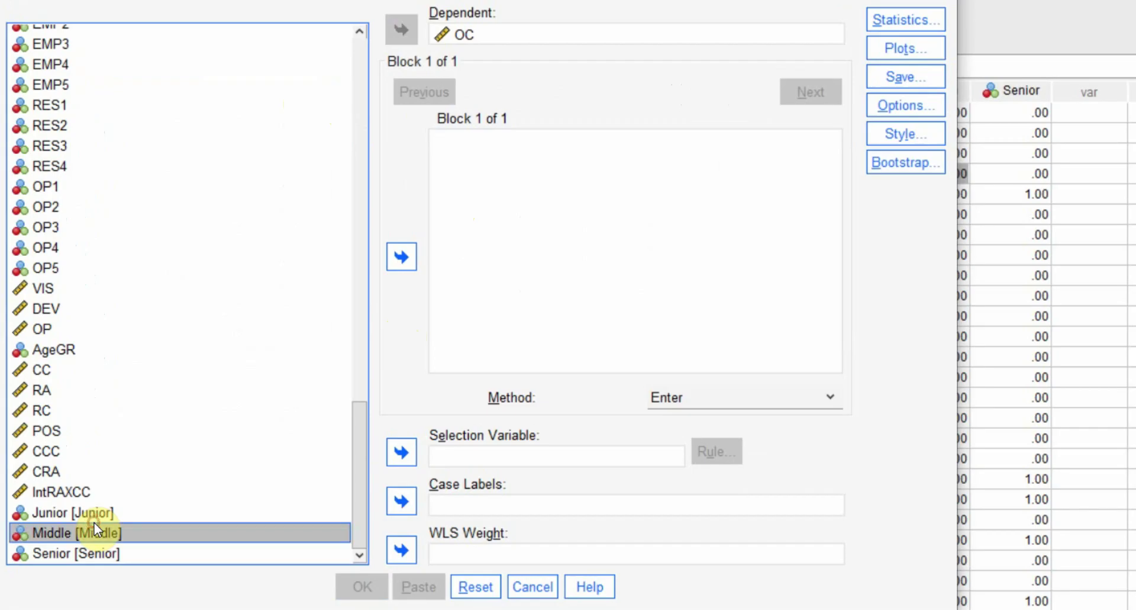
{"action": "key", "text": "Up"}
{"action": "key", "text": "shift+Down"}
{"action": "key", "text": "shift+Down"}
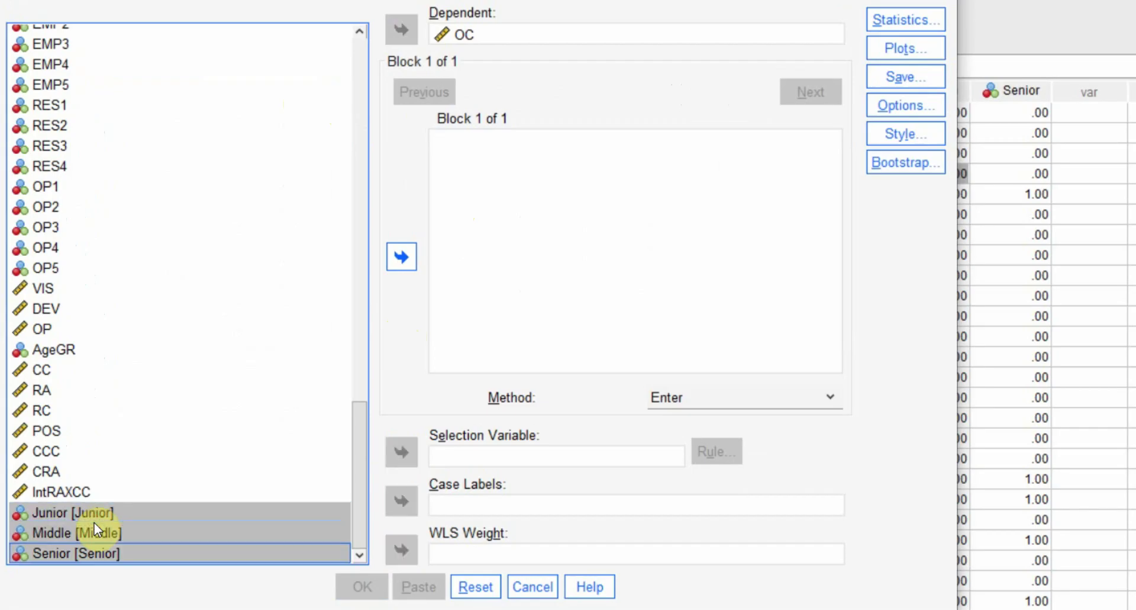
{"action": "left_click", "coordinate": [94, 522]}
{"action": "key", "text": "Up"}
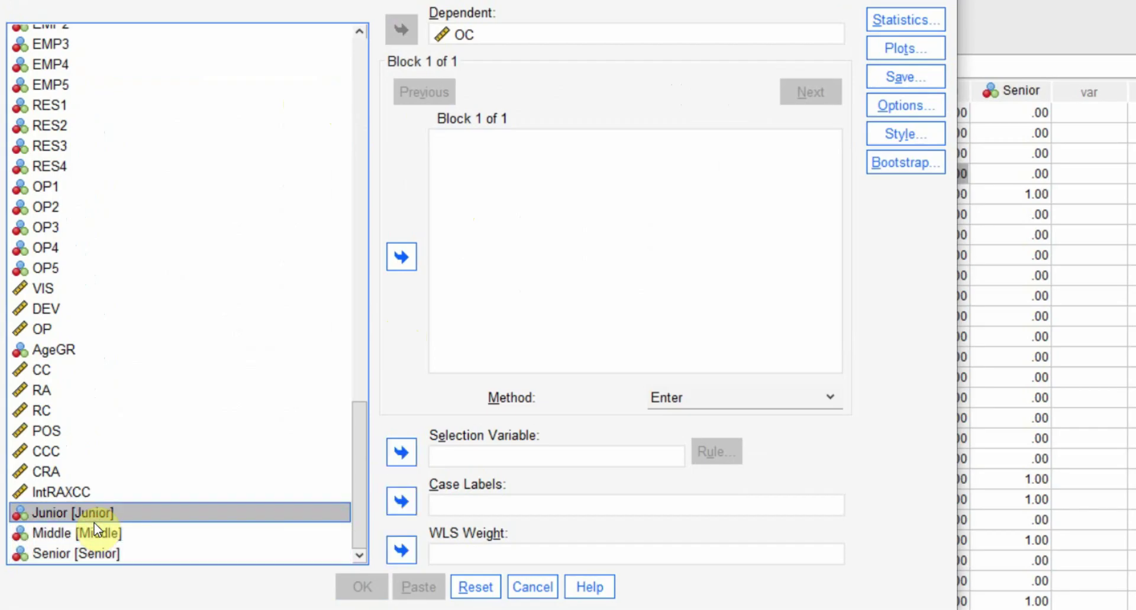
{"action": "key", "text": "Up"}
{"action": "key", "text": "Down"}
{"action": "key", "text": "Down"}
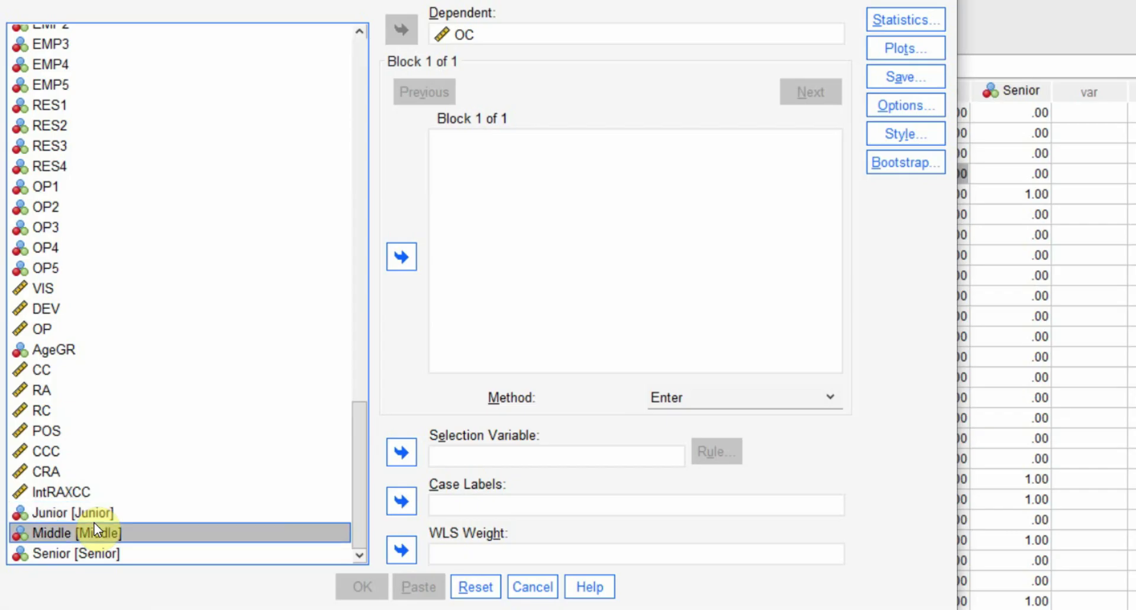
{"action": "key", "text": "Up"}
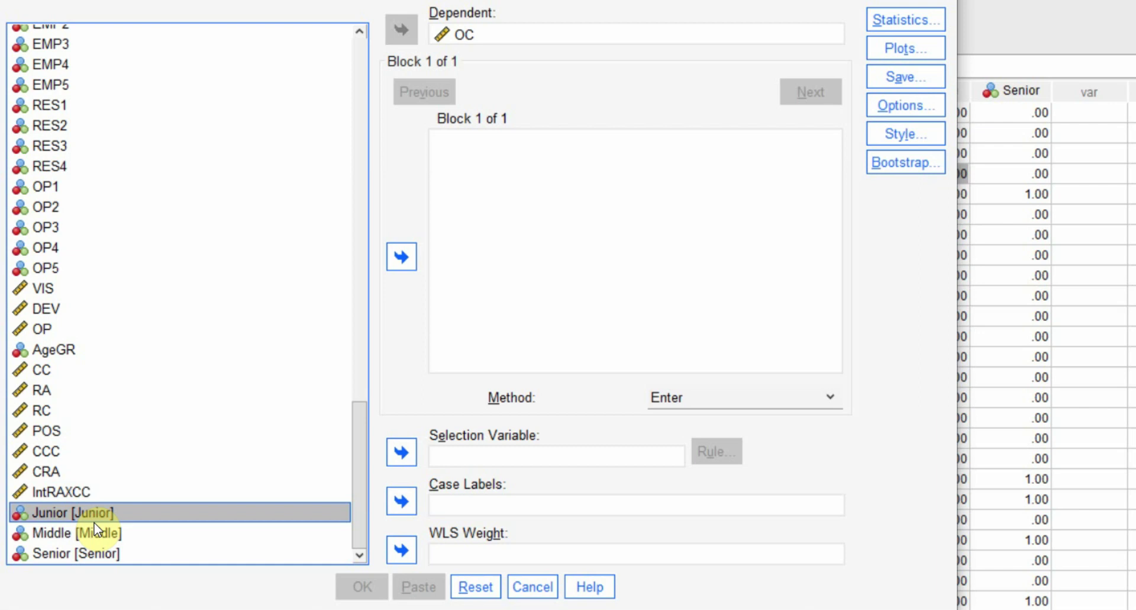
{"action": "key", "text": "Down"}
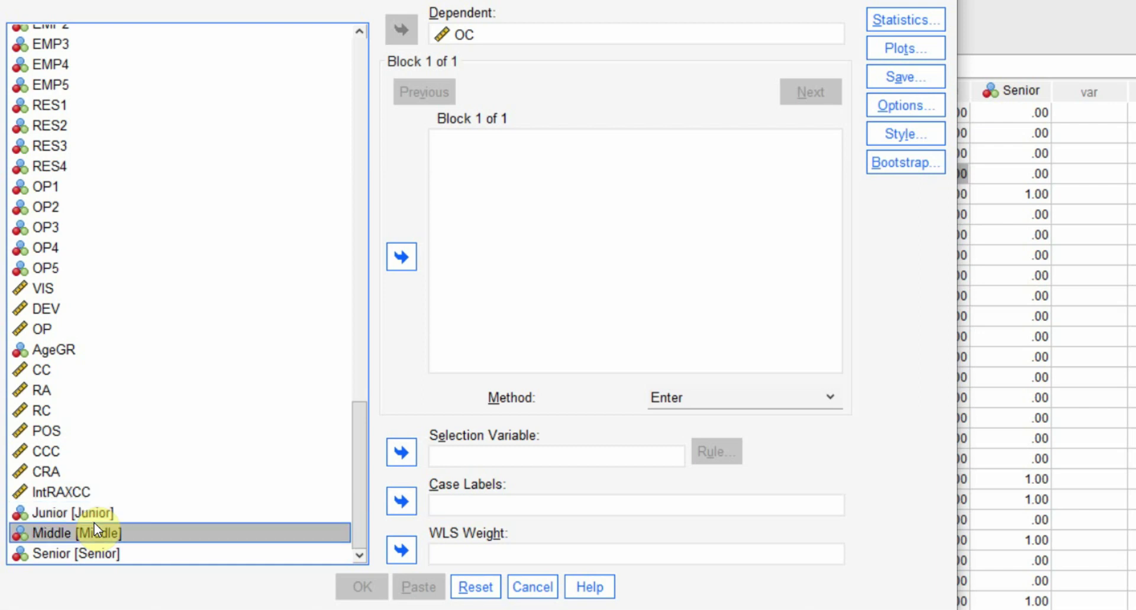
{"action": "key", "text": "Up"}
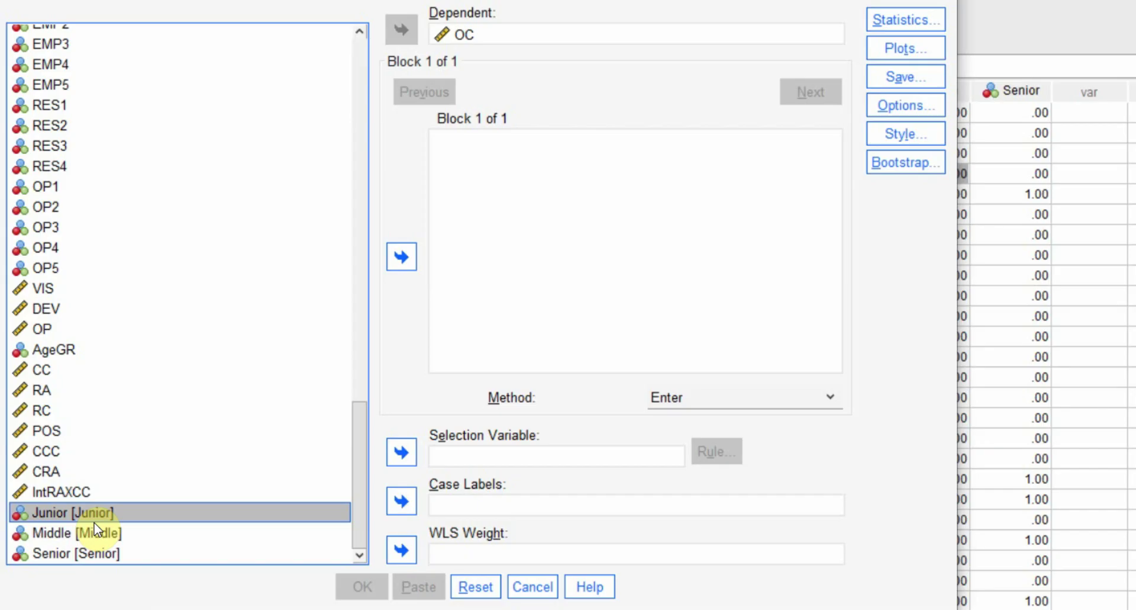
Step: Run the linear regression of OC with Middle and Senior as independent variables, and select the ANOVA table in the output
{"action": "left_click", "coordinate": [94, 522]}
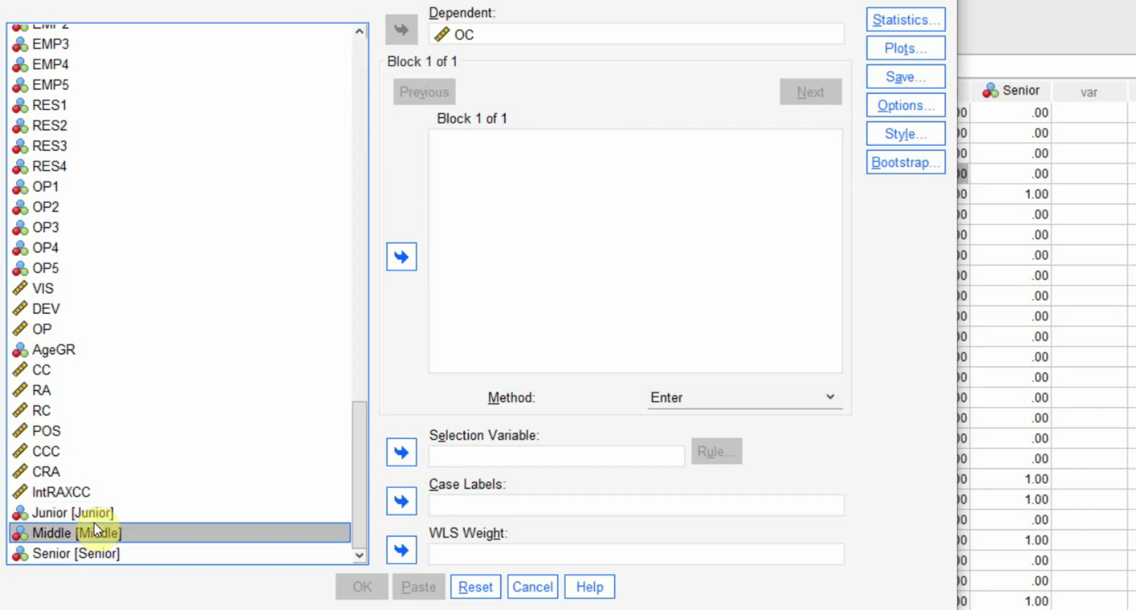
{"action": "key", "text": "shift+Down"}
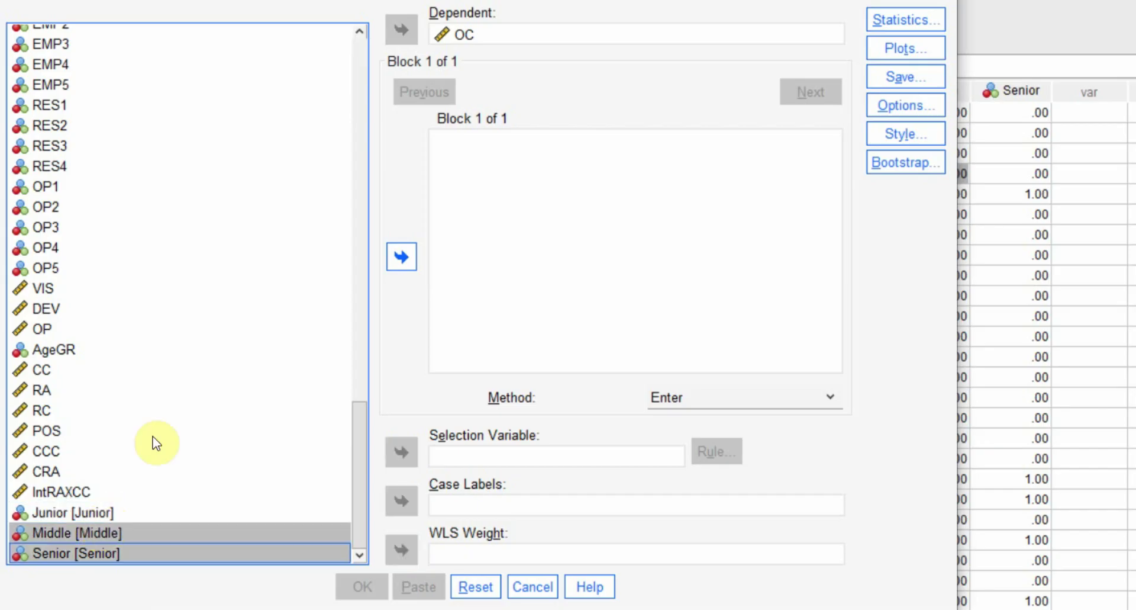
{"action": "left_click", "coordinate": [402, 256]}
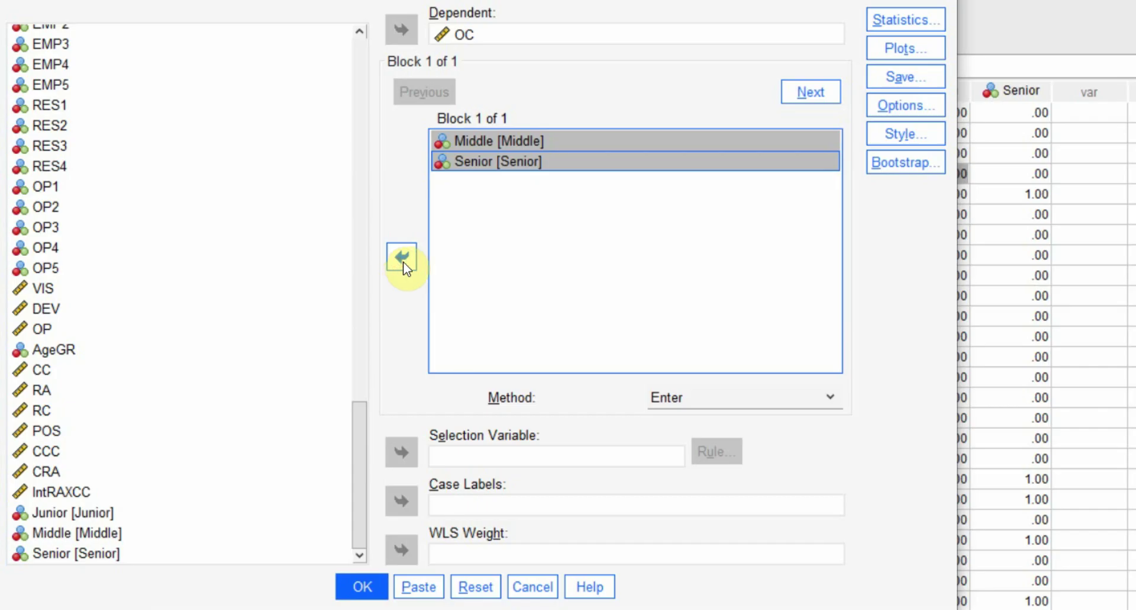
{"action": "left_click", "coordinate": [343, 587]}
{"action": "left_click", "coordinate": [540, 377]}
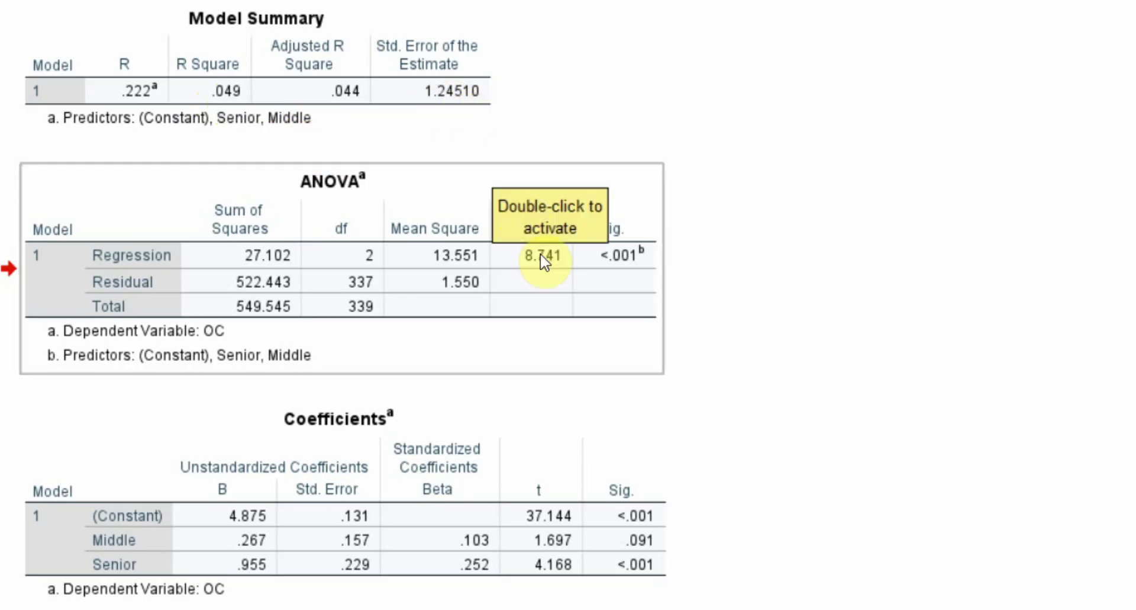
Step: Rerun the linear regression of OC with Junior added to the independent variables and placed ahead of Middle and Senior
{"action": "left_click", "coordinate": [563, 446]}
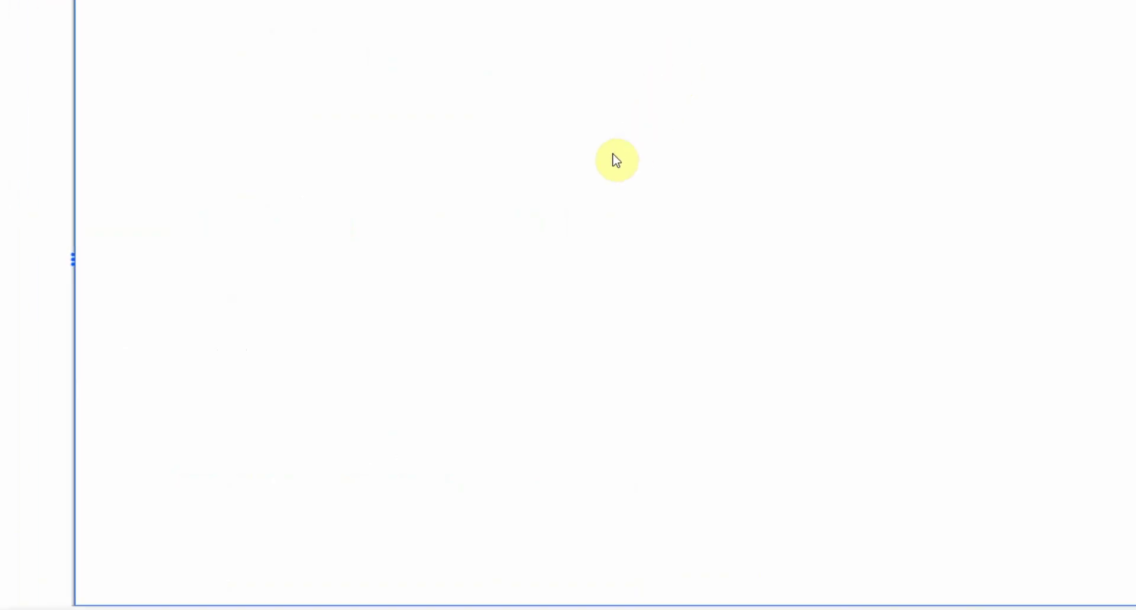
{"action": "left_click", "coordinate": [296, 8]}
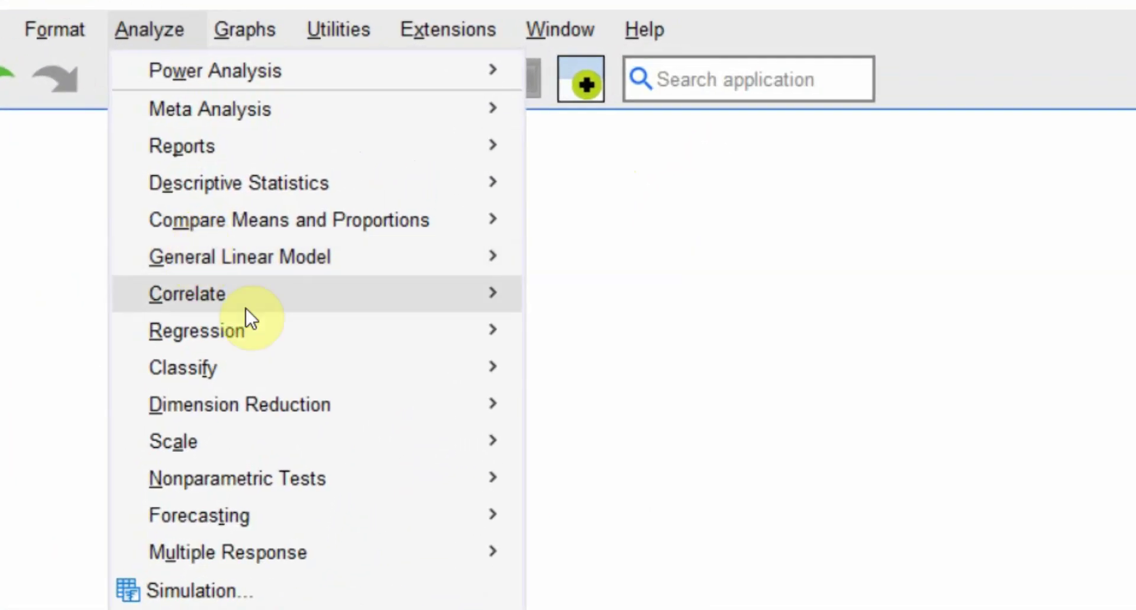
{"action": "mouse_move", "coordinate": [391, 289]}
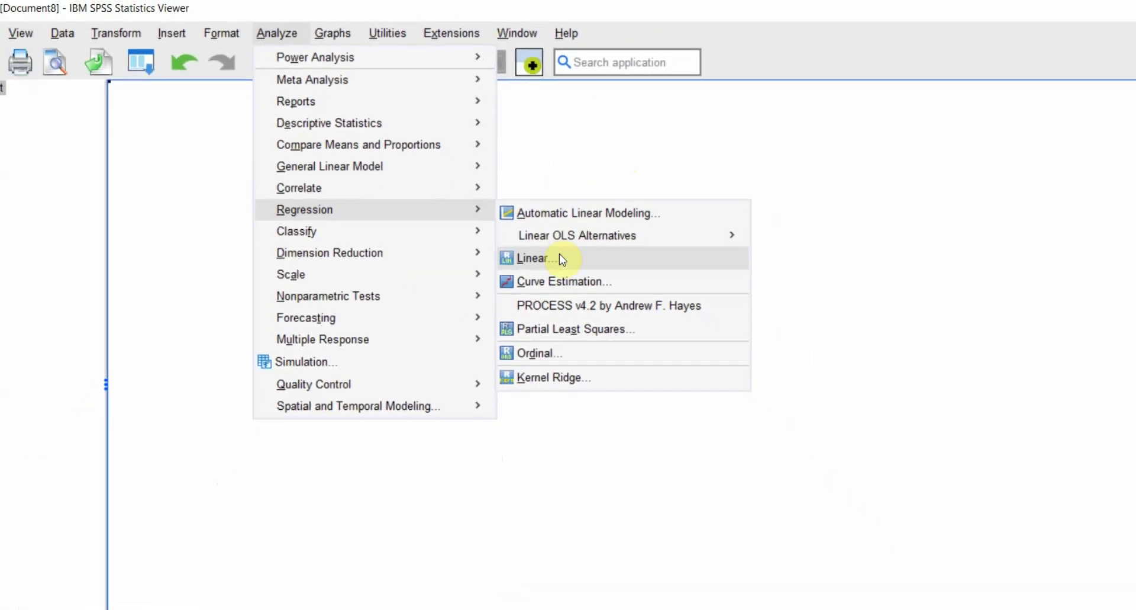
{"action": "left_click", "coordinate": [559, 258]}
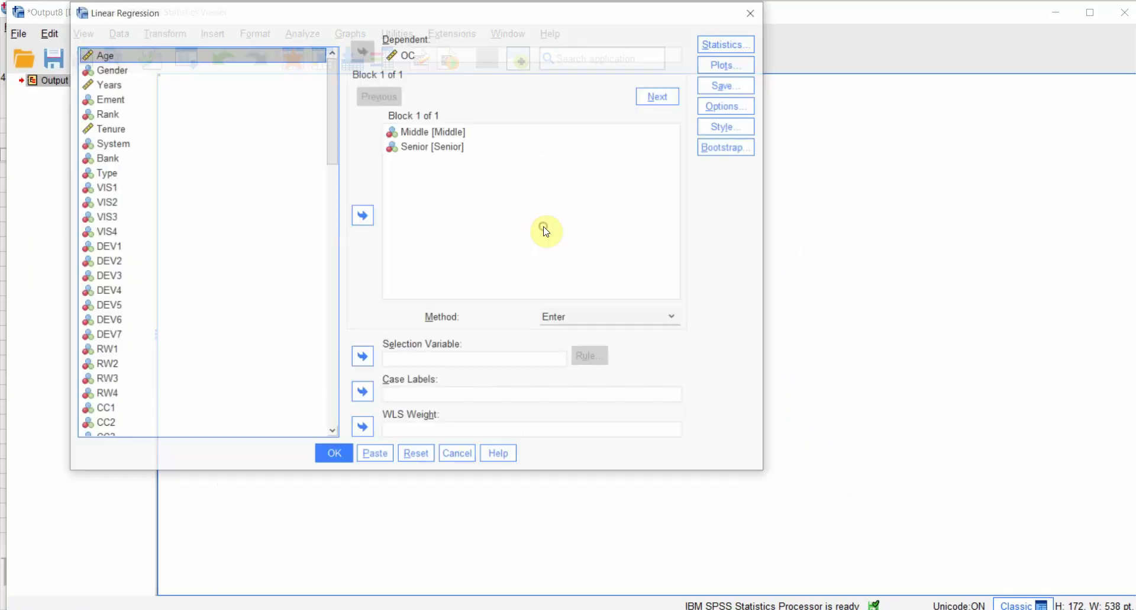
{"action": "left_click", "coordinate": [413, 135]}
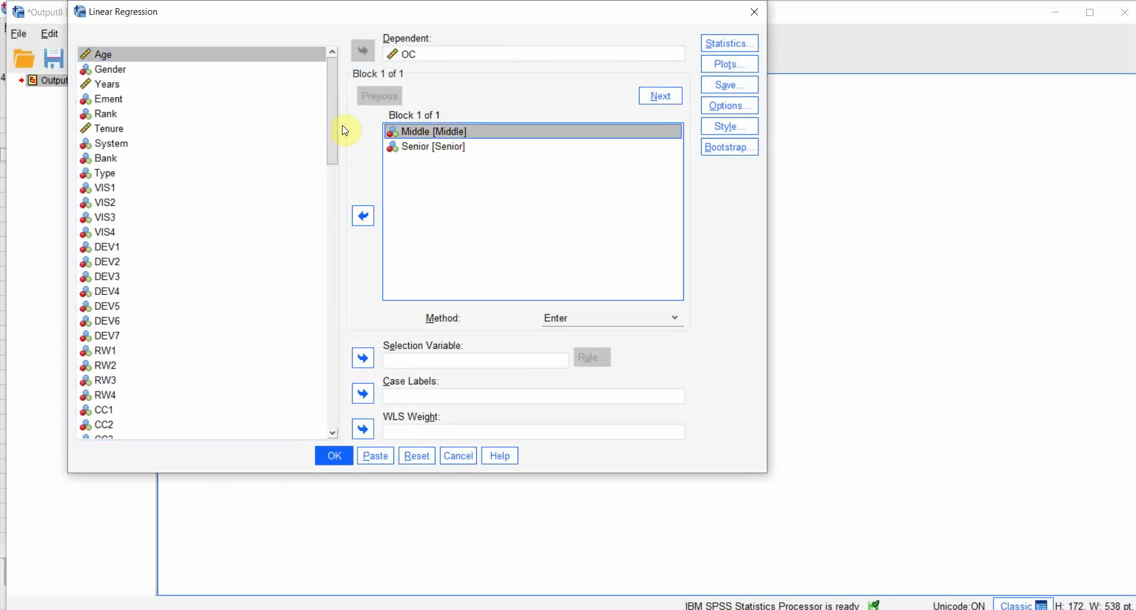
{"action": "scroll", "coordinate": [332, 128], "scroll_direction": "down", "scroll_amount": 20}
{"action": "left_click", "coordinate": [137, 401]}
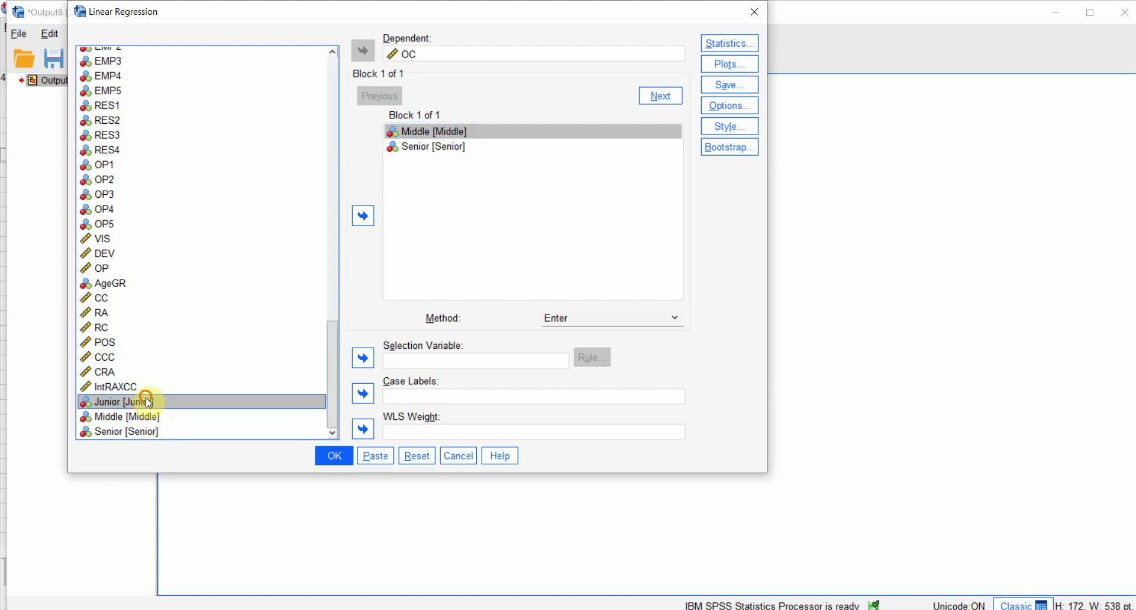
{"action": "left_click", "coordinate": [363, 216]}
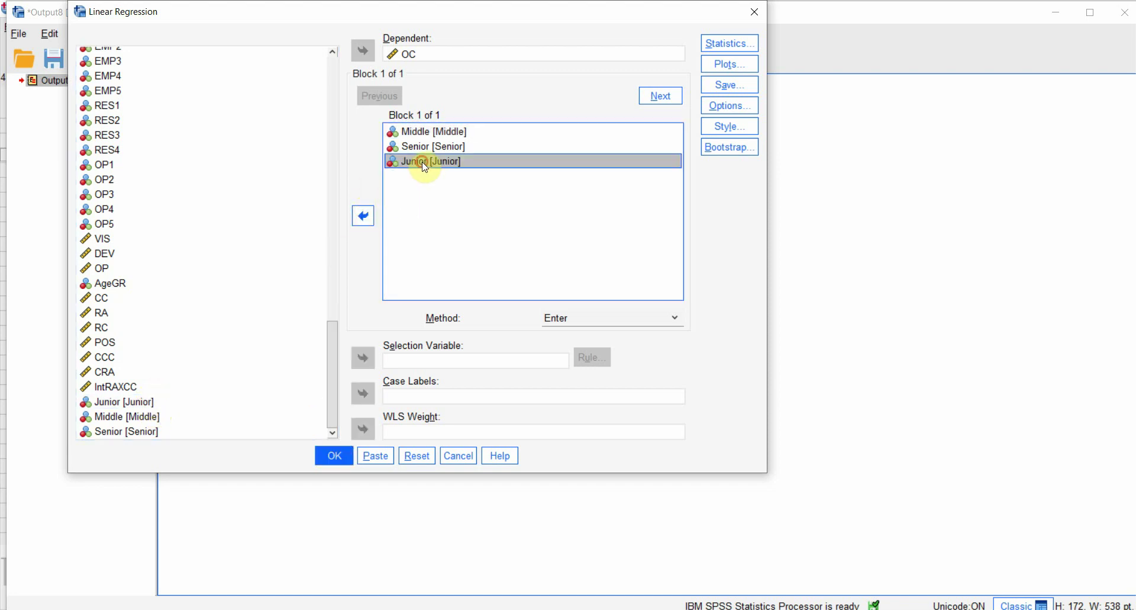
{"action": "left_click_drag", "start_coordinate": [422, 162], "coordinate": [428, 142]}
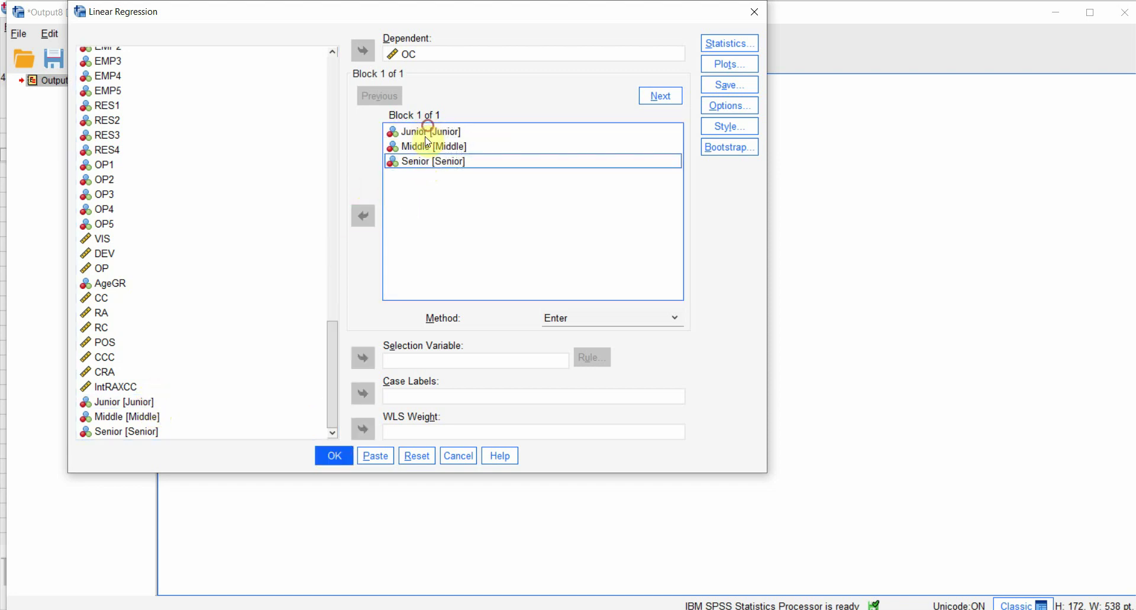
{"action": "left_click", "coordinate": [331, 455]}
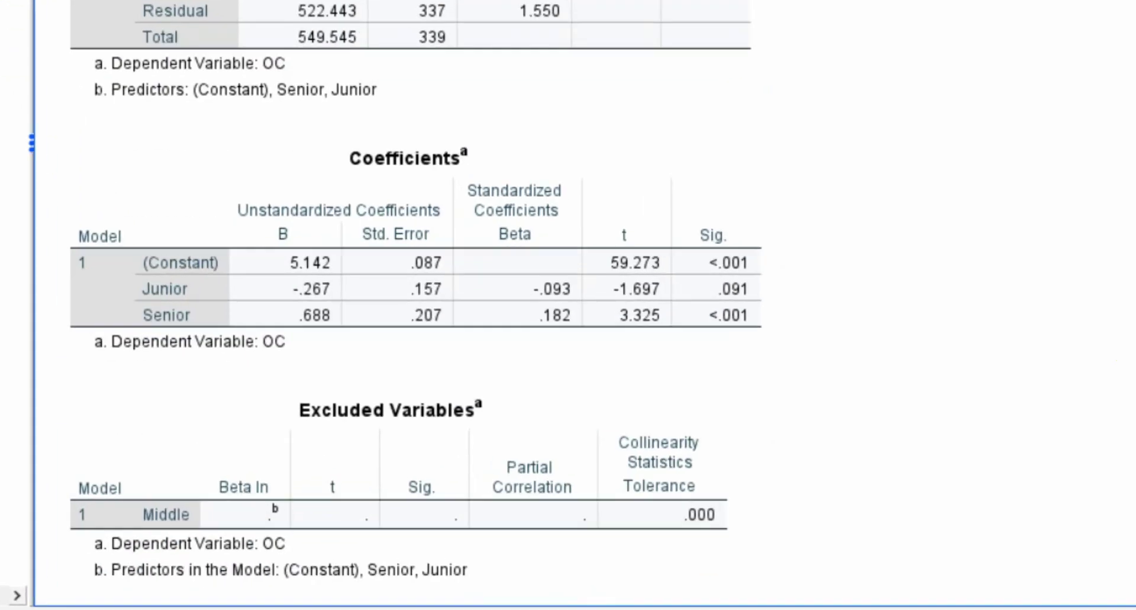
Step: Examine the Excluded Variables table for the omitted category and compare it with the Junior and Senior coefficients in the Coefficients table
{"action": "left_click", "coordinate": [784, 425]}
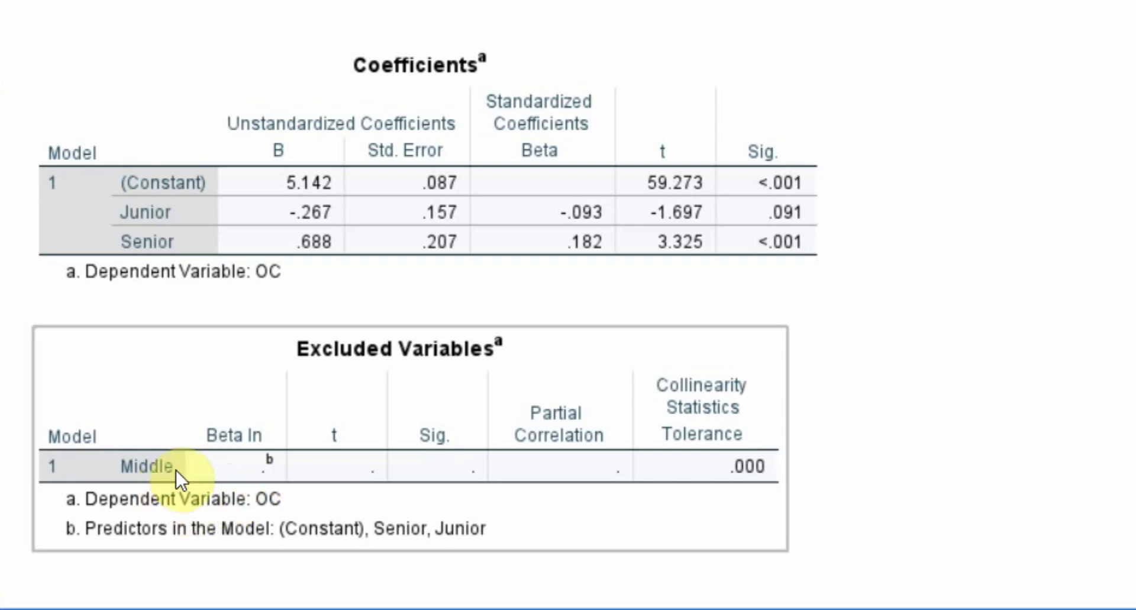
{"action": "left_click", "coordinate": [173, 197]}
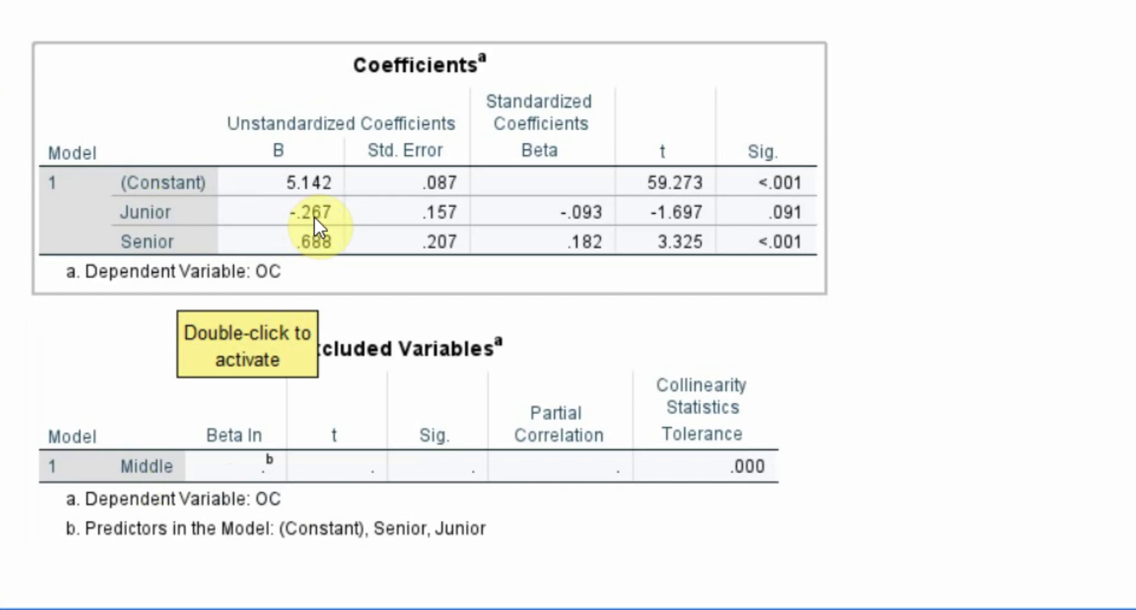
{"action": "left_click", "coordinate": [201, 425]}
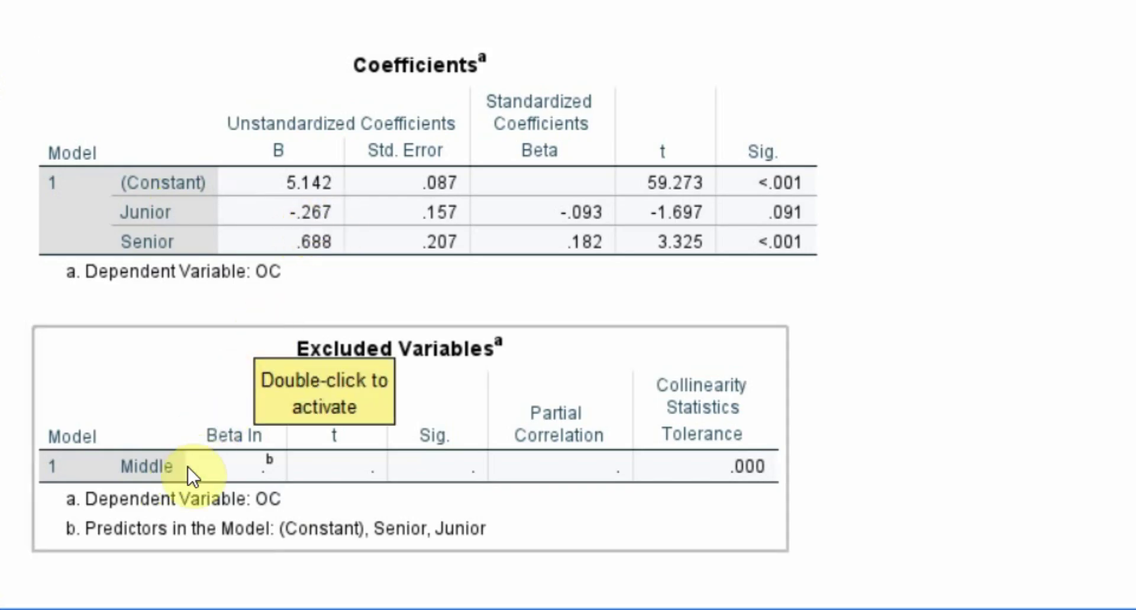
{"action": "left_click", "coordinate": [278, 242]}
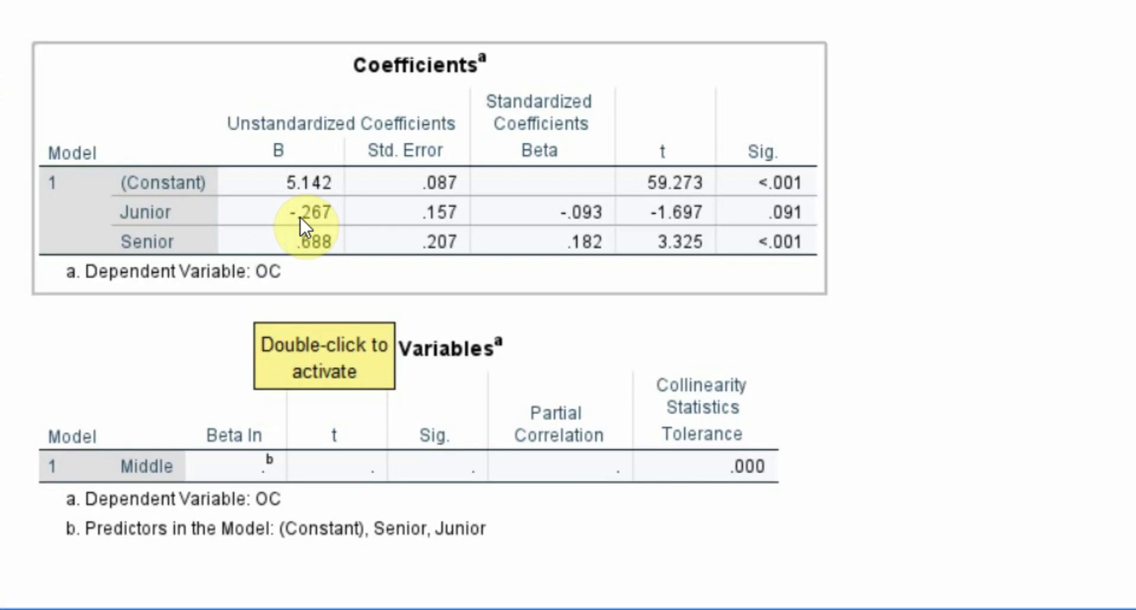
{"action": "left_click", "coordinate": [197, 376]}
{"action": "left_click", "coordinate": [278, 266]}
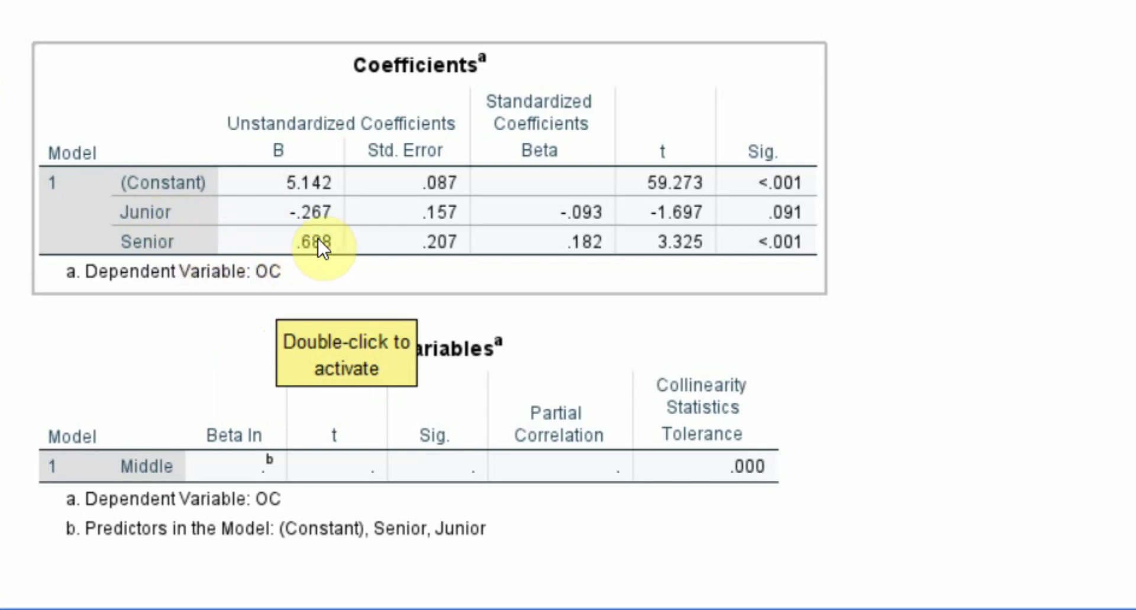
{"action": "left_click", "coordinate": [299, 305]}
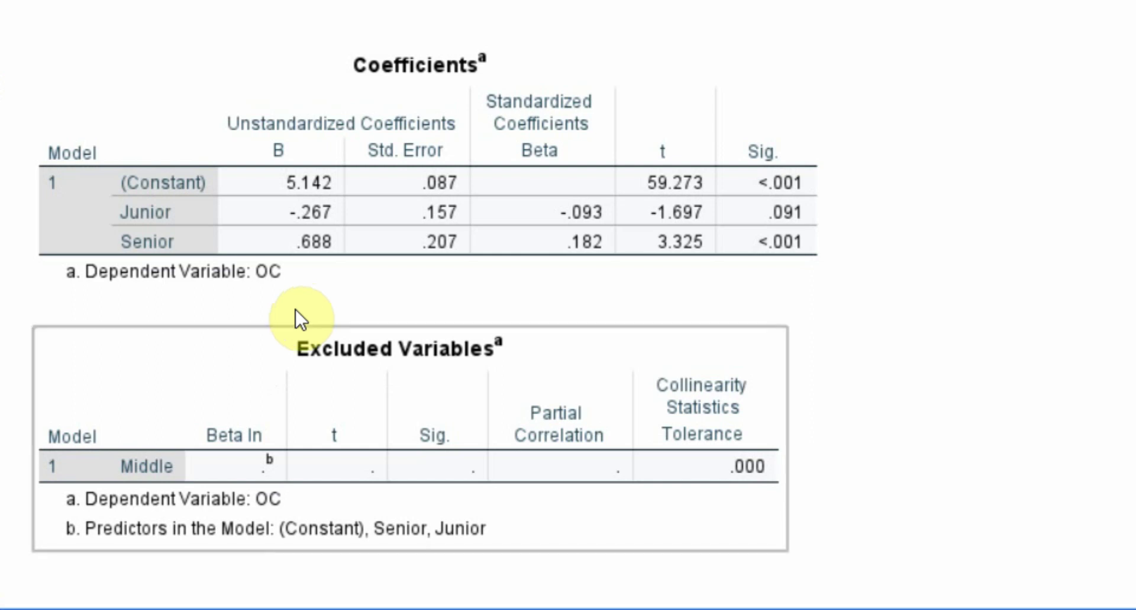